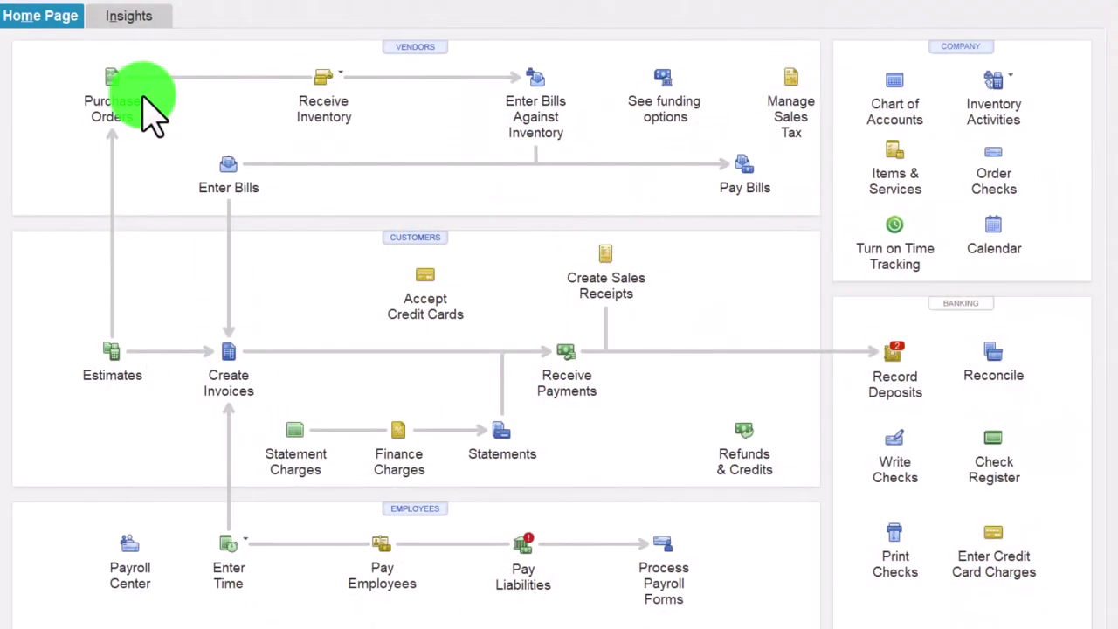
# Step: Glance at the Receive Inventory options, then show the Home Page's Inventory Activities menu
pyautogui.click(339, 83)
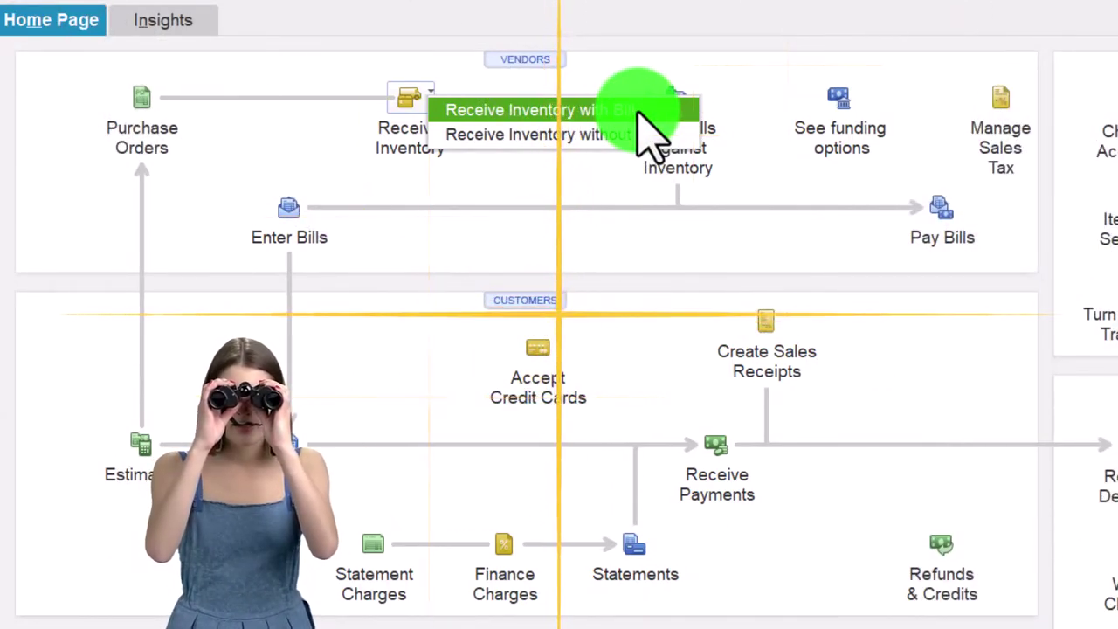
pyautogui.press('Escape')
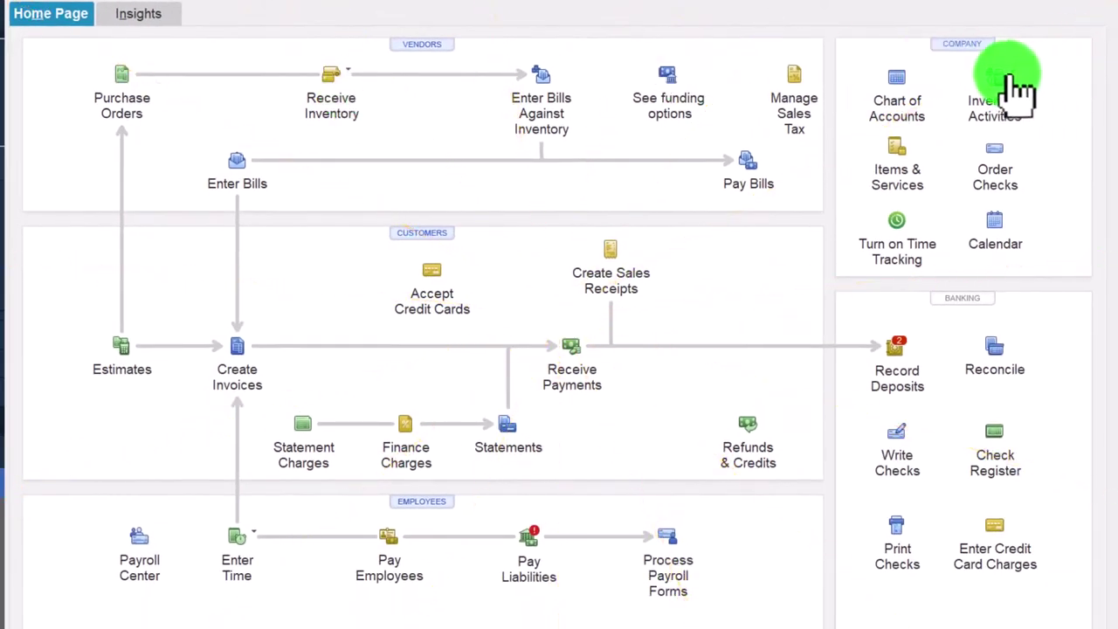
pyautogui.click(1013, 79)
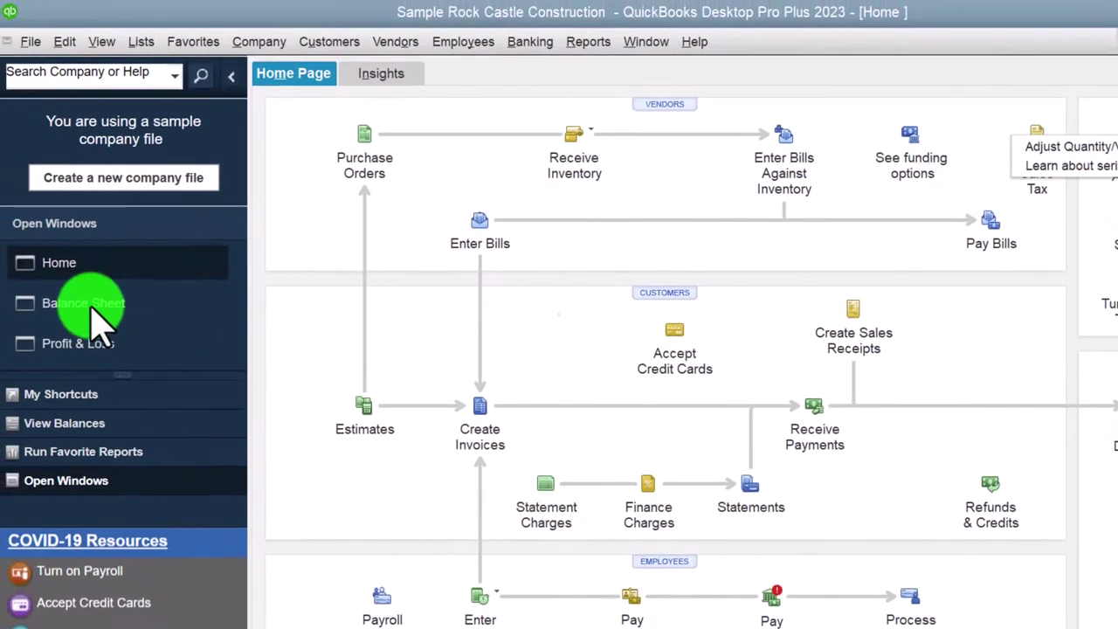
# Step: QuickZoom the Balance Sheet's 12100 Inventory Asset balance of 30,683.38, then return to the report
pyautogui.click(91, 308)
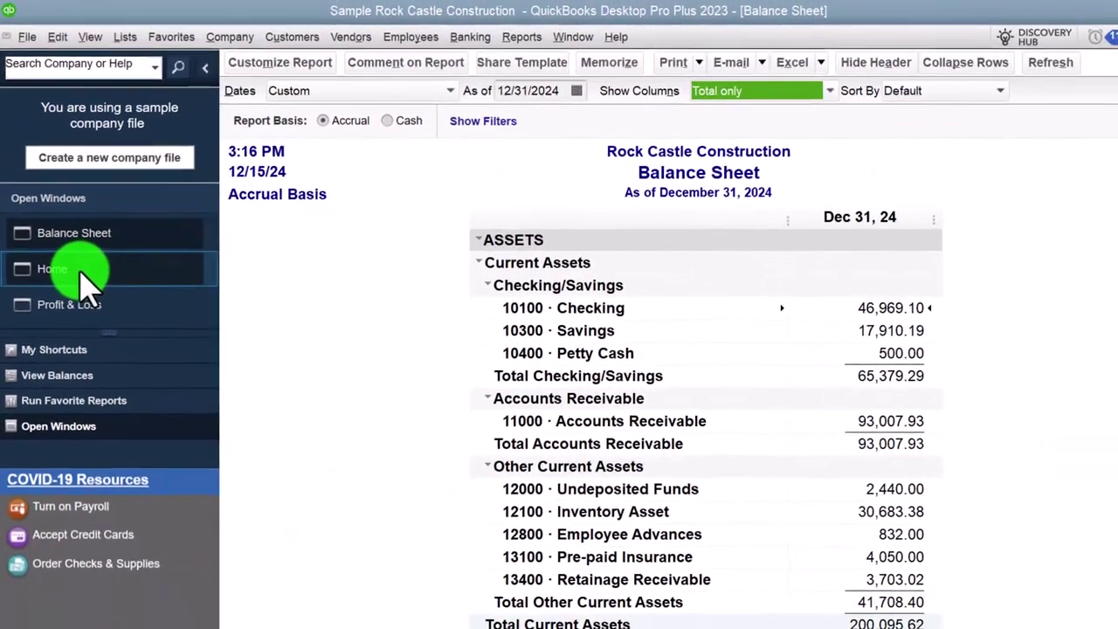
pyautogui.scroll(-3, 419, 377)
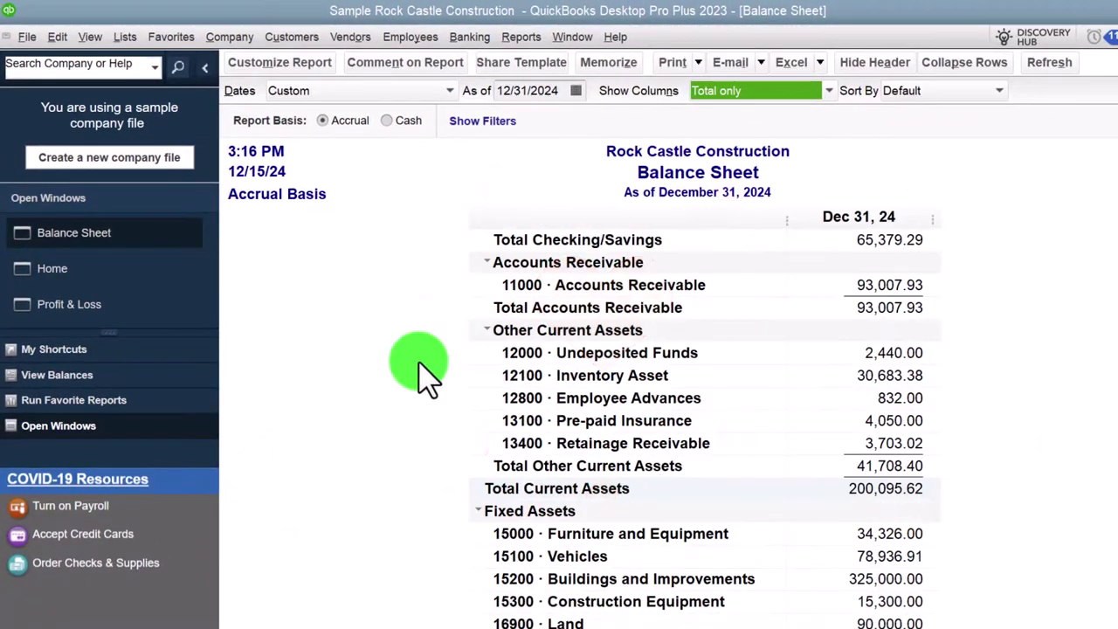
pyautogui.scroll(3, 418, 374)
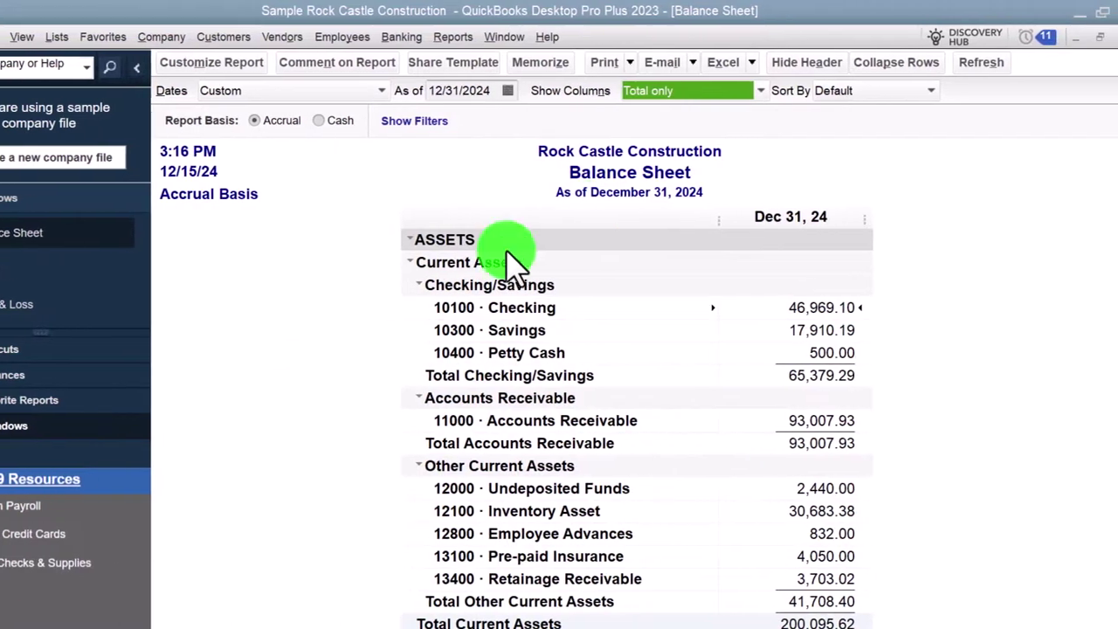
pyautogui.scroll(-1, 760, 432)
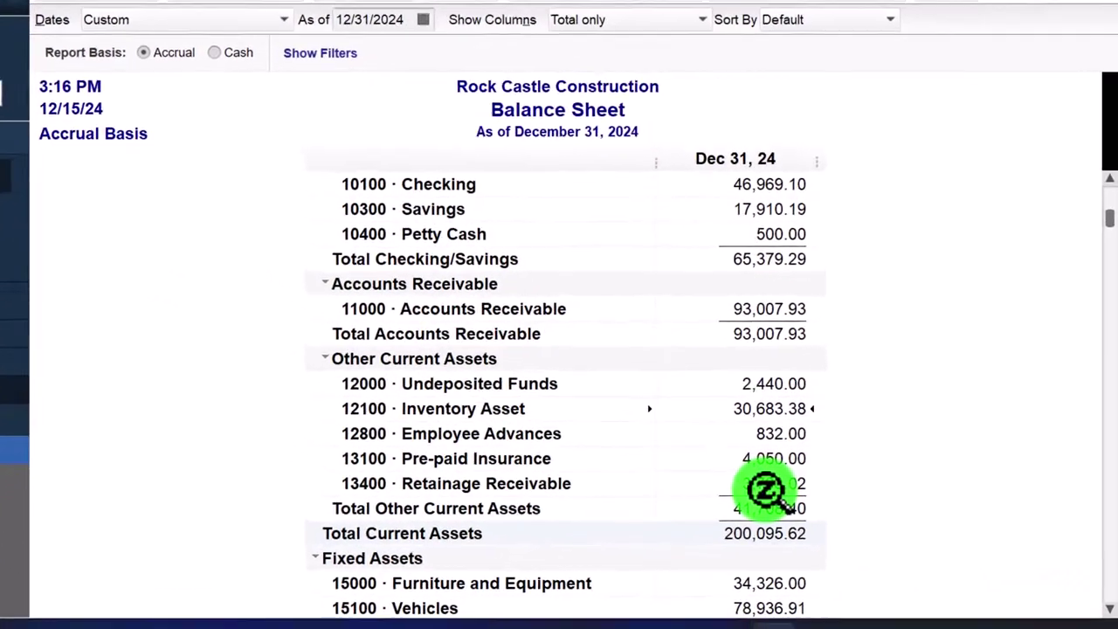
pyautogui.scroll(-1, 760, 437)
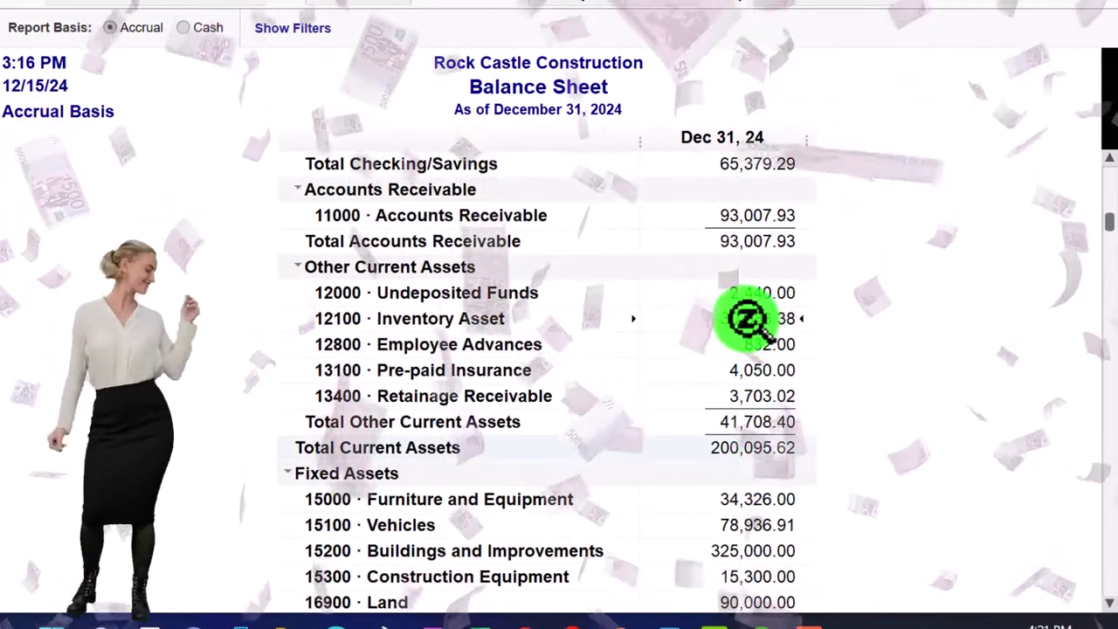
pyautogui.doubleClick(747, 319)
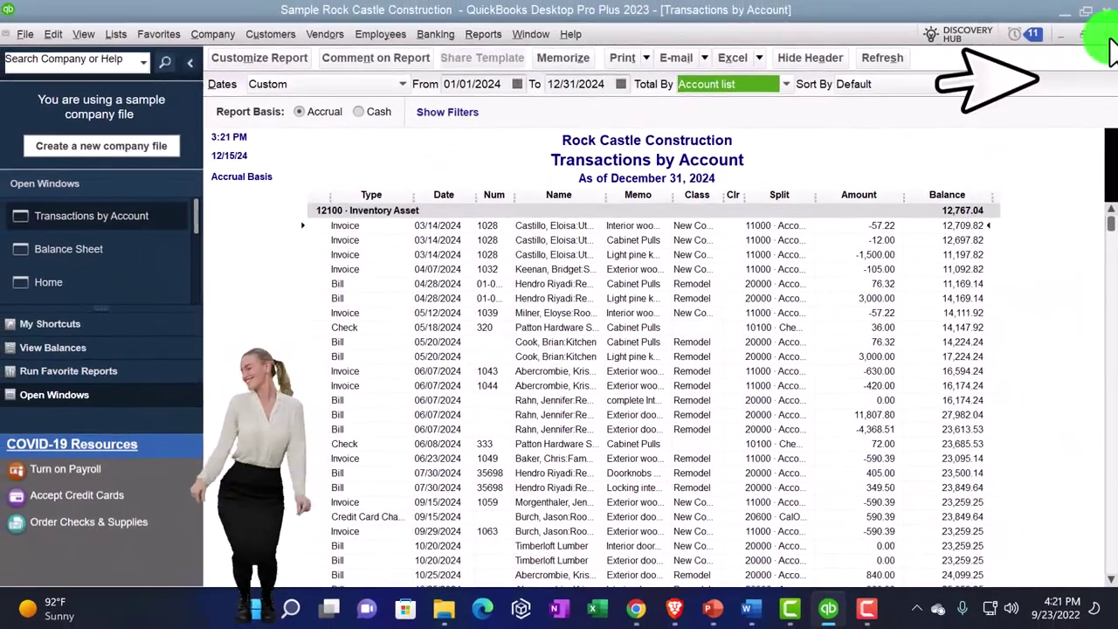
pyautogui.click(1107, 37)
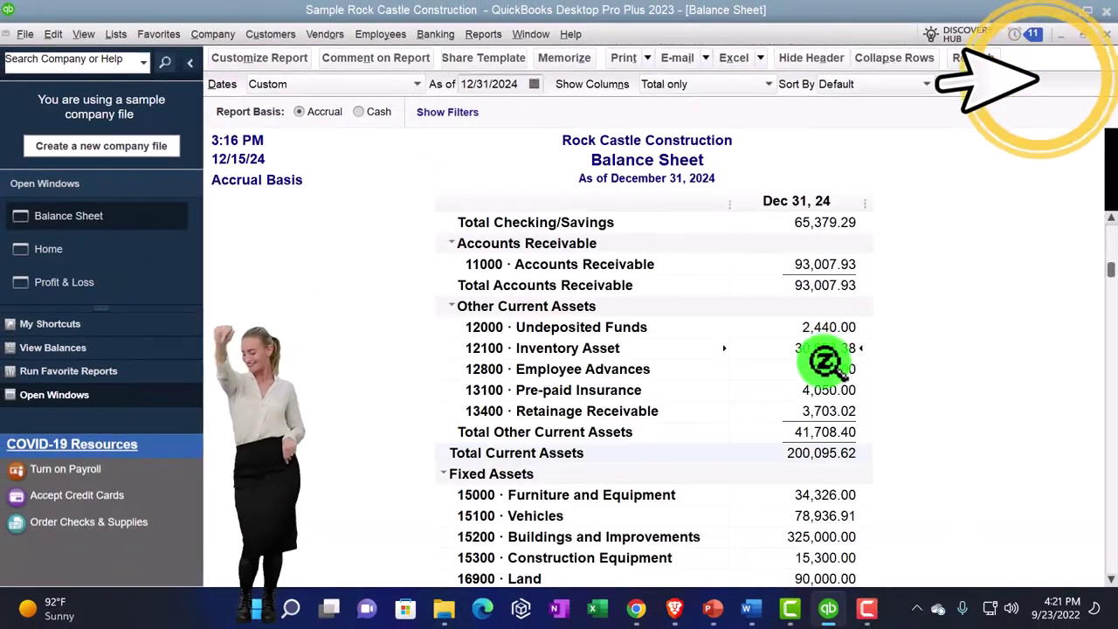
pyautogui.scroll(-1, 825, 360)
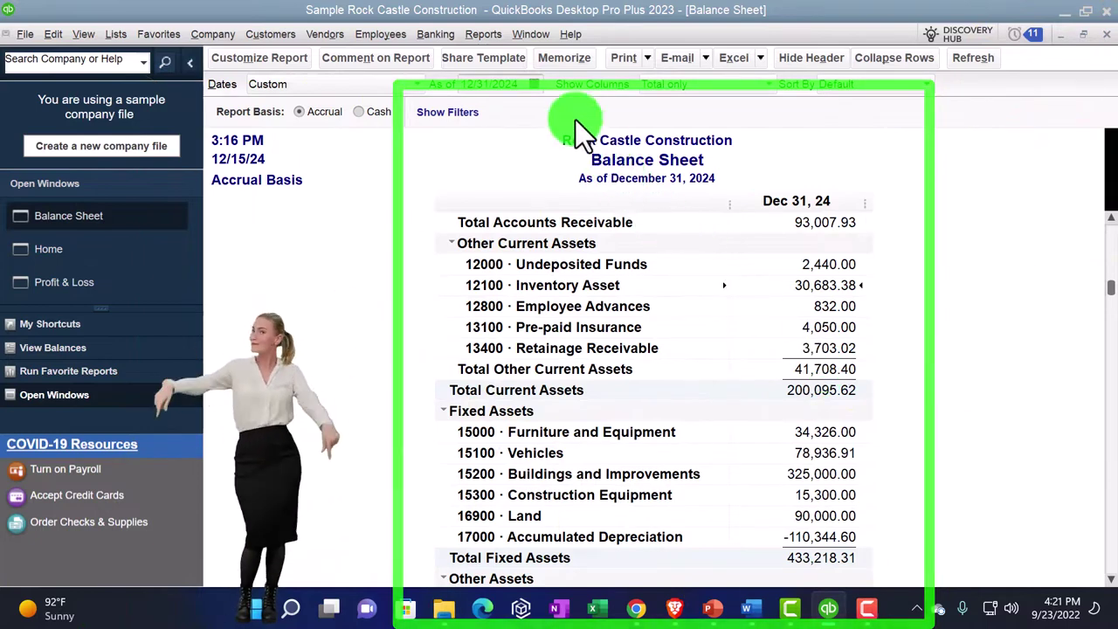
# Step: Run the Inventory Valuation Summary as of 12/31/2024, then go back to the Balance Sheet
pyautogui.click(481, 34)
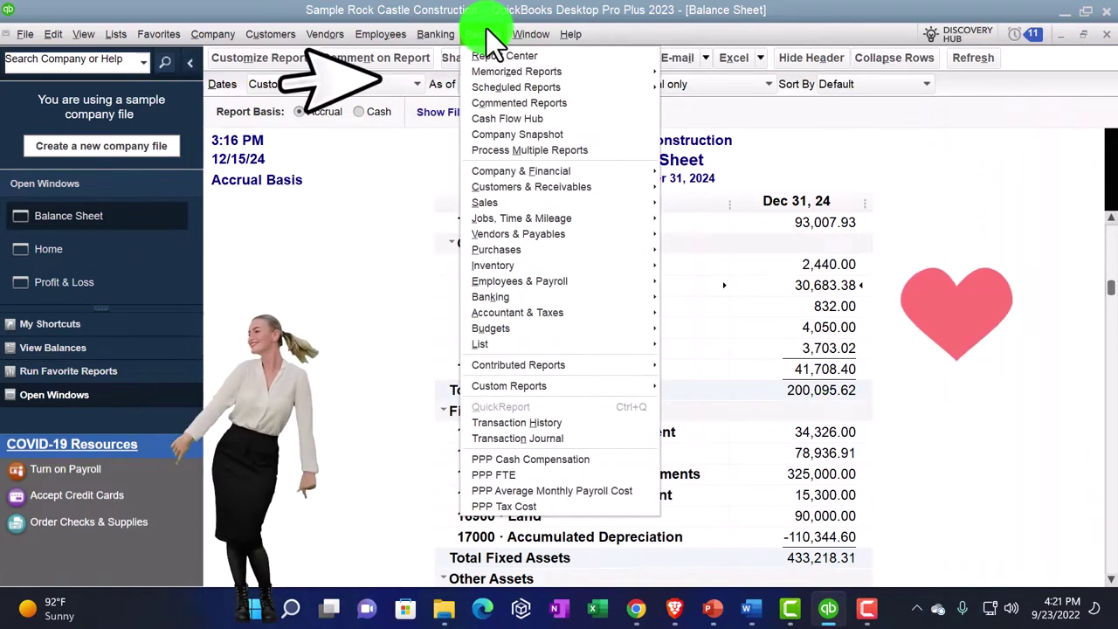
pyautogui.moveTo(519, 268)
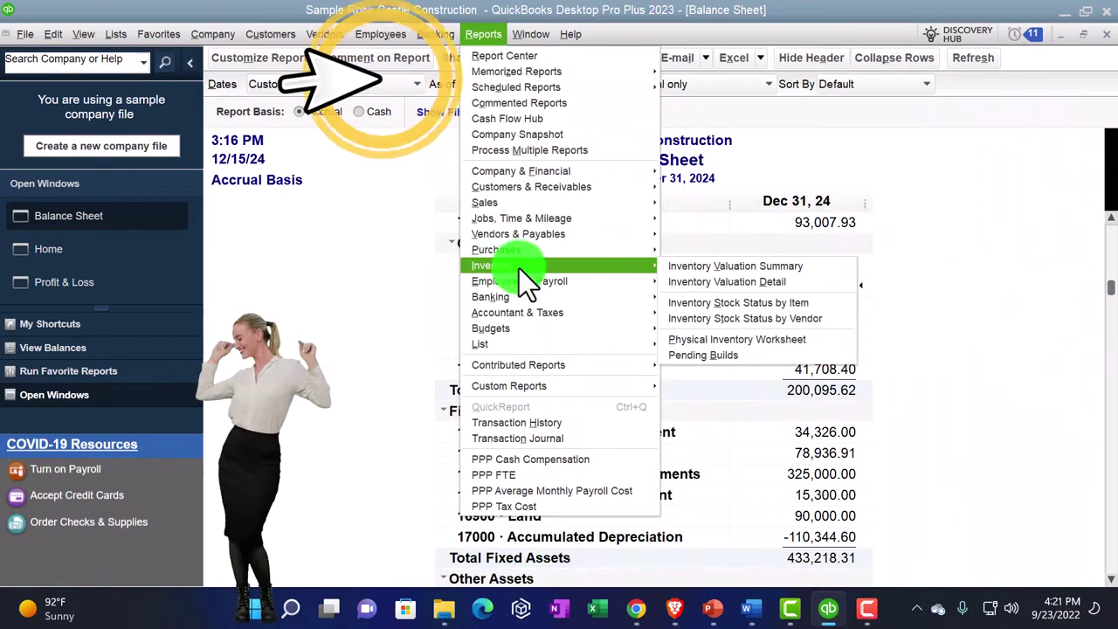
pyautogui.click(672, 269)
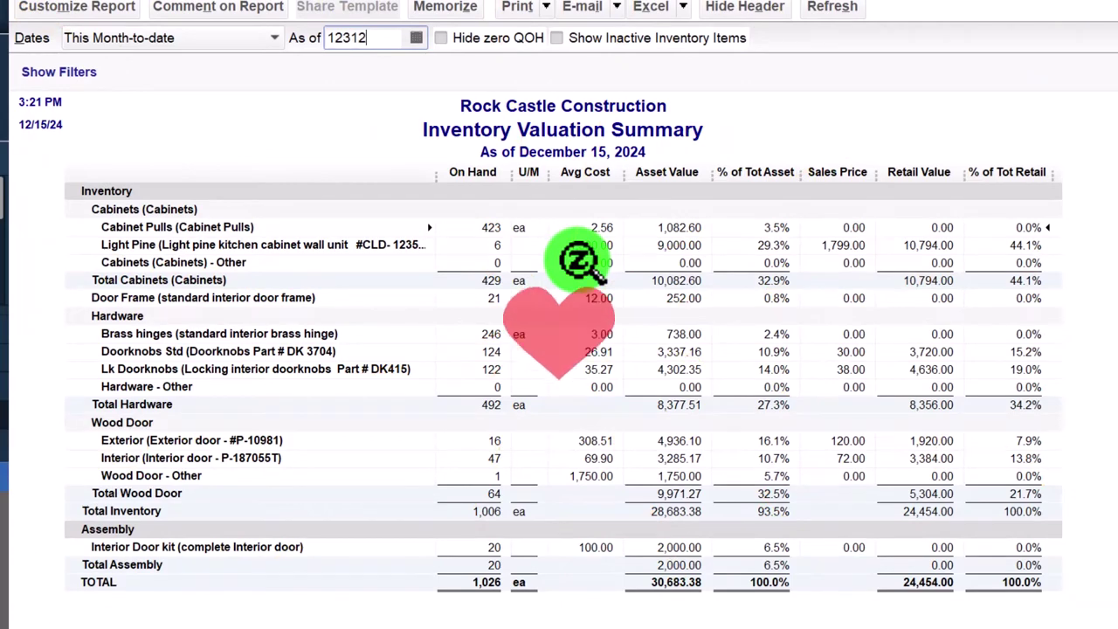
pyautogui.write('123124')
pyautogui.press('Tab')
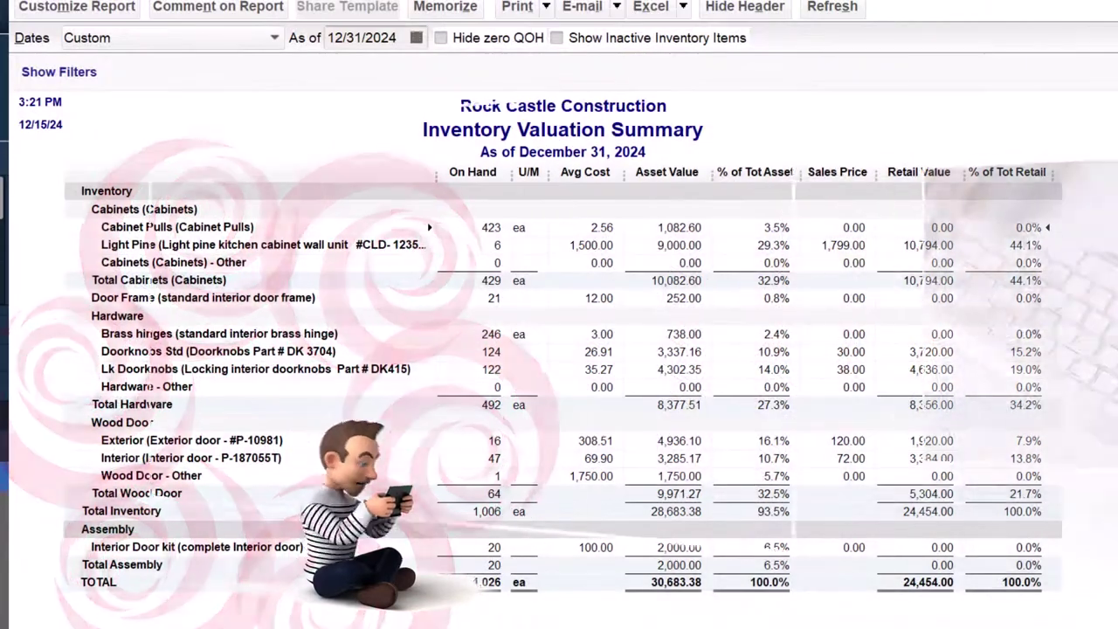
pyautogui.press('Escape')
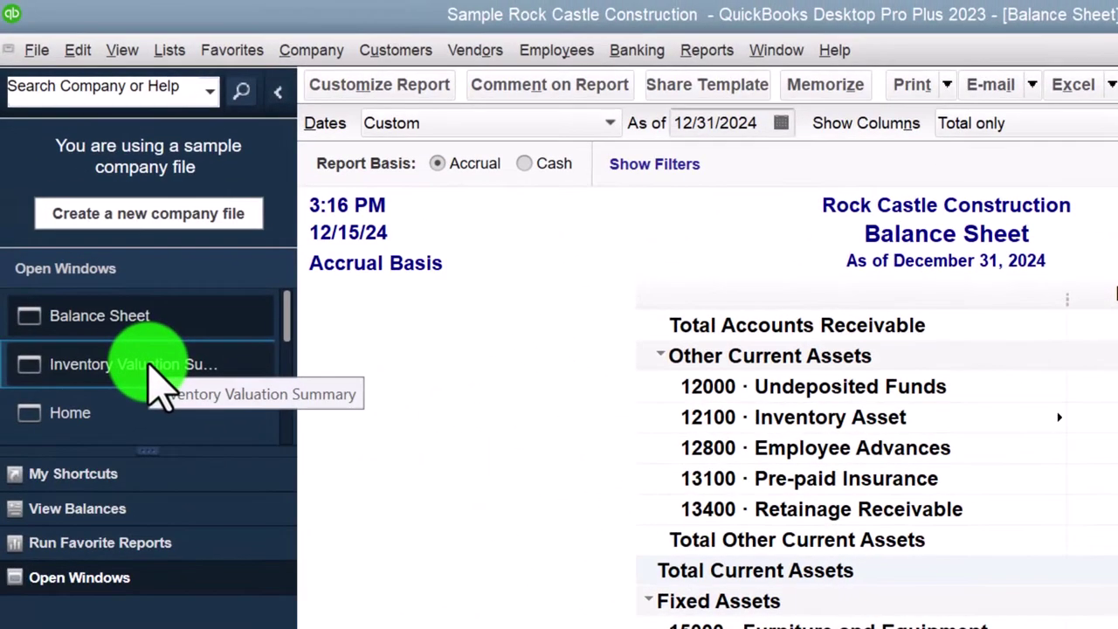
# Step: Bring back the Inventory Valuation Summary and check its 30,683.38 total asset value
pyautogui.click(100, 342)
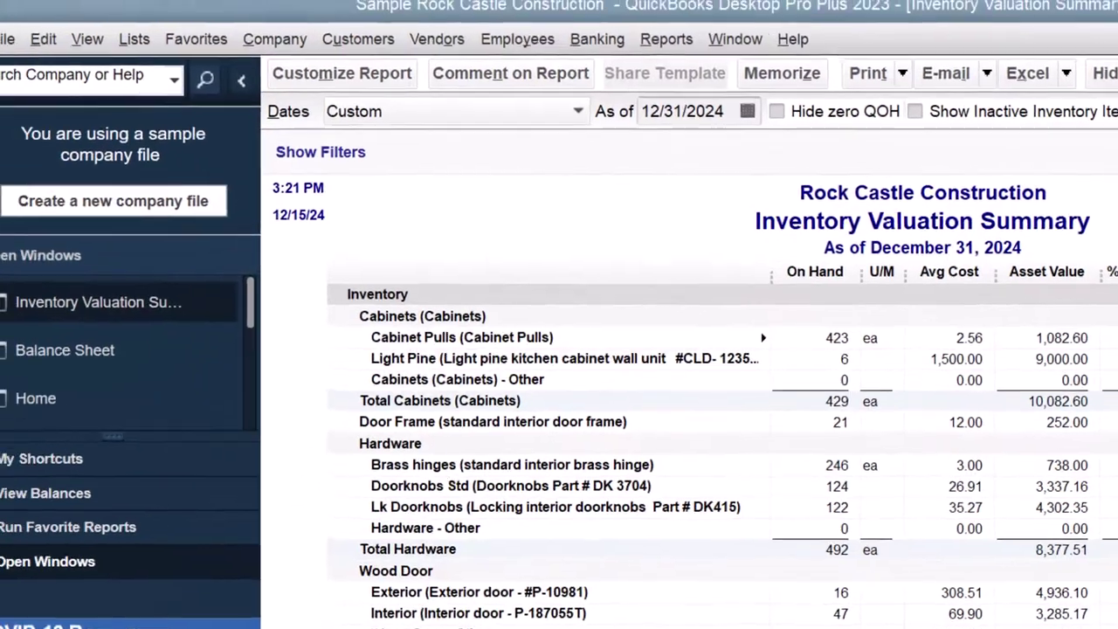
pyautogui.click(114, 410)
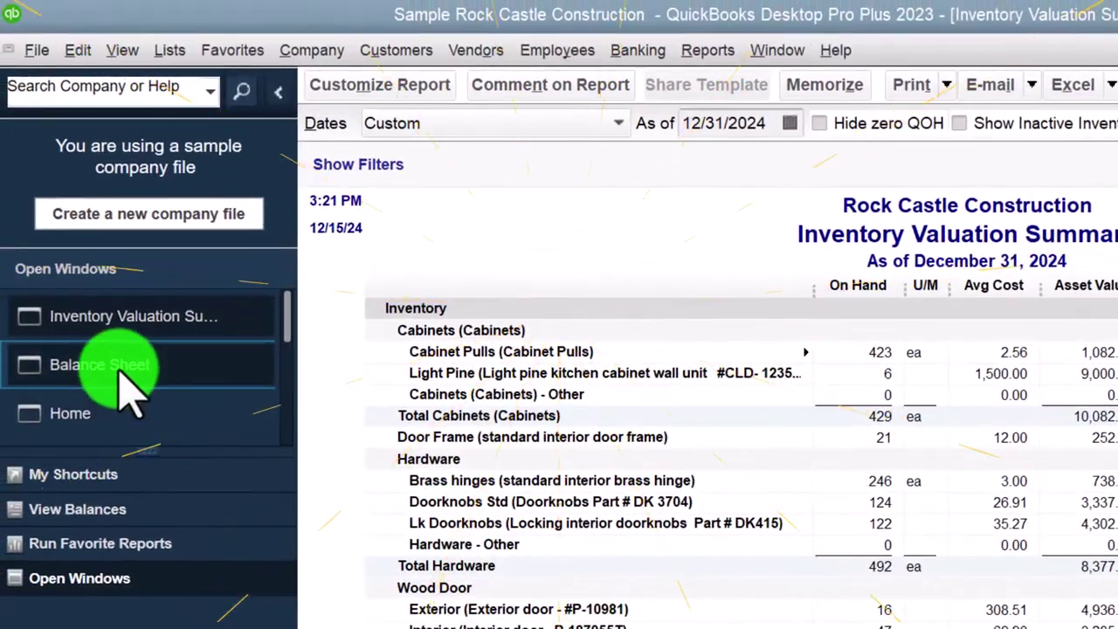
# Step: Switch through the Balance Sheet back to the Home Page for inventory activities
pyautogui.click(56, 363)
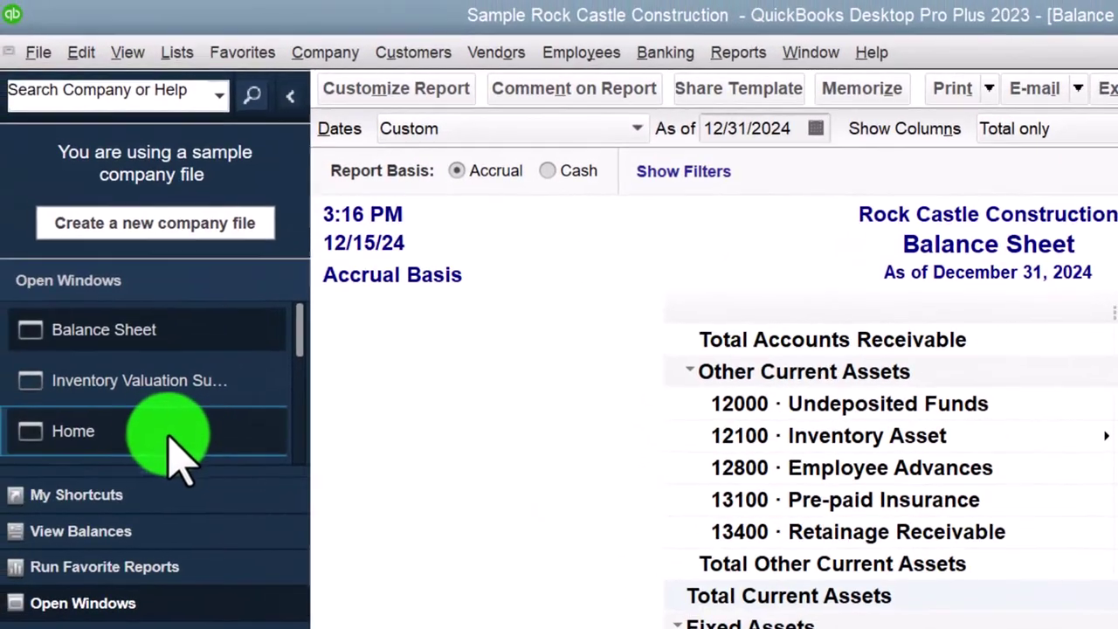
pyautogui.click(153, 437)
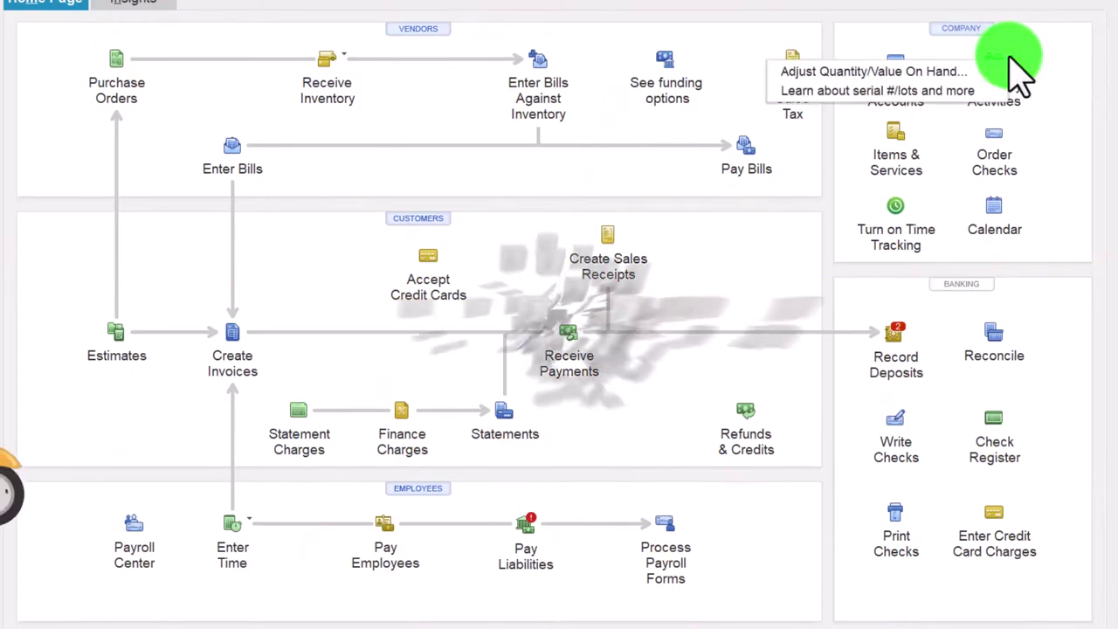
# Step: Start a Quantity-type adjustment of quantity on hand dated 12/31/2024
pyautogui.click(825, 72)
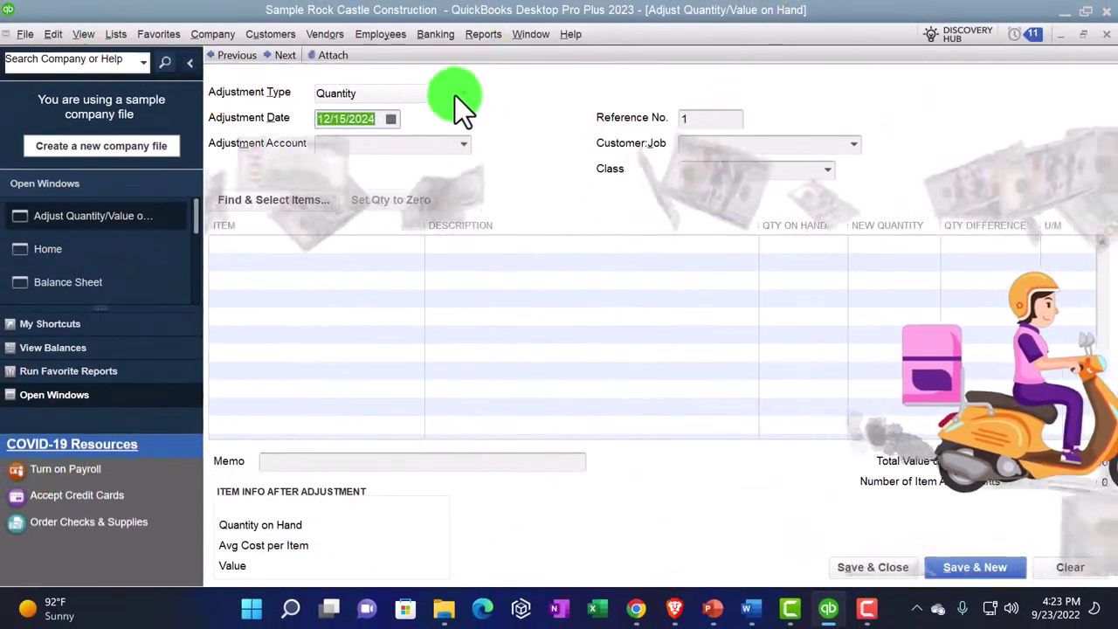
pyautogui.click(452, 92)
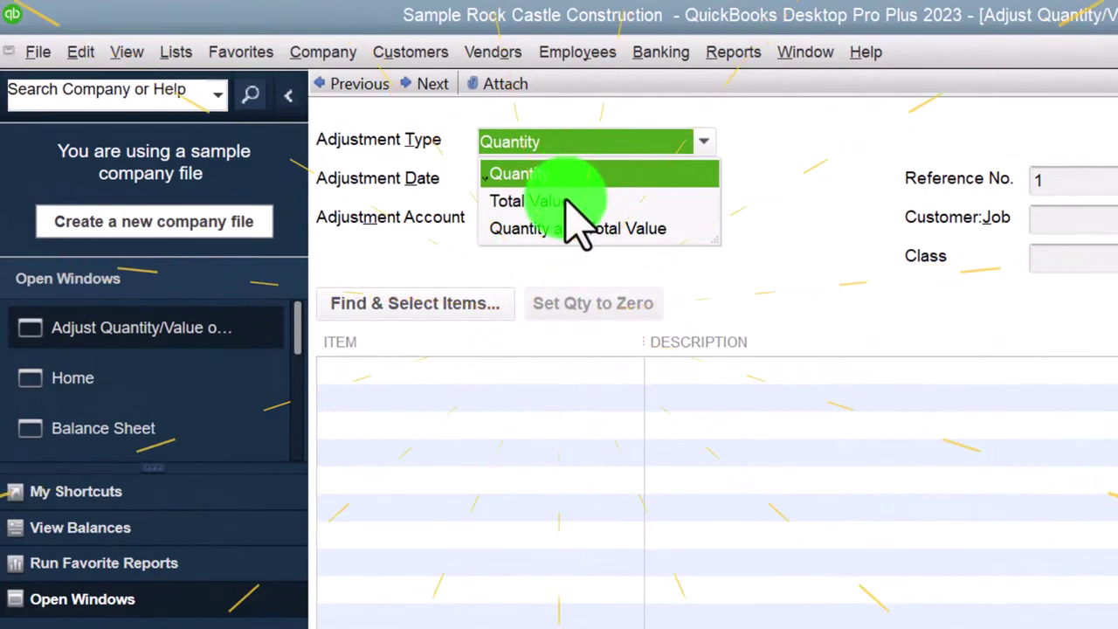
pyautogui.click(534, 179)
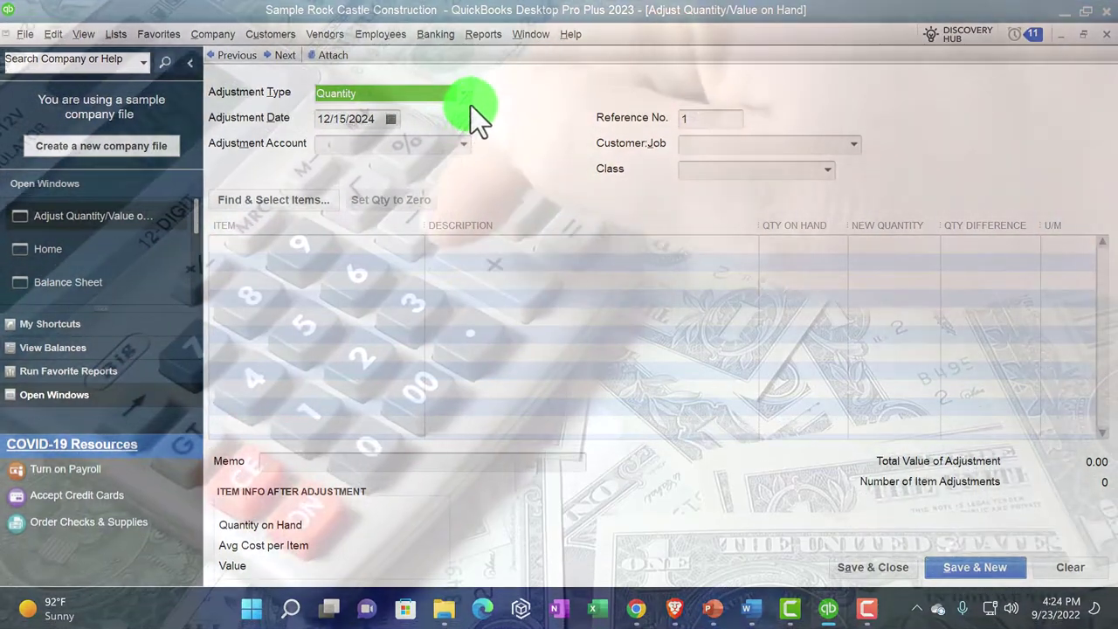
pyautogui.click(463, 93)
pyautogui.click(430, 152)
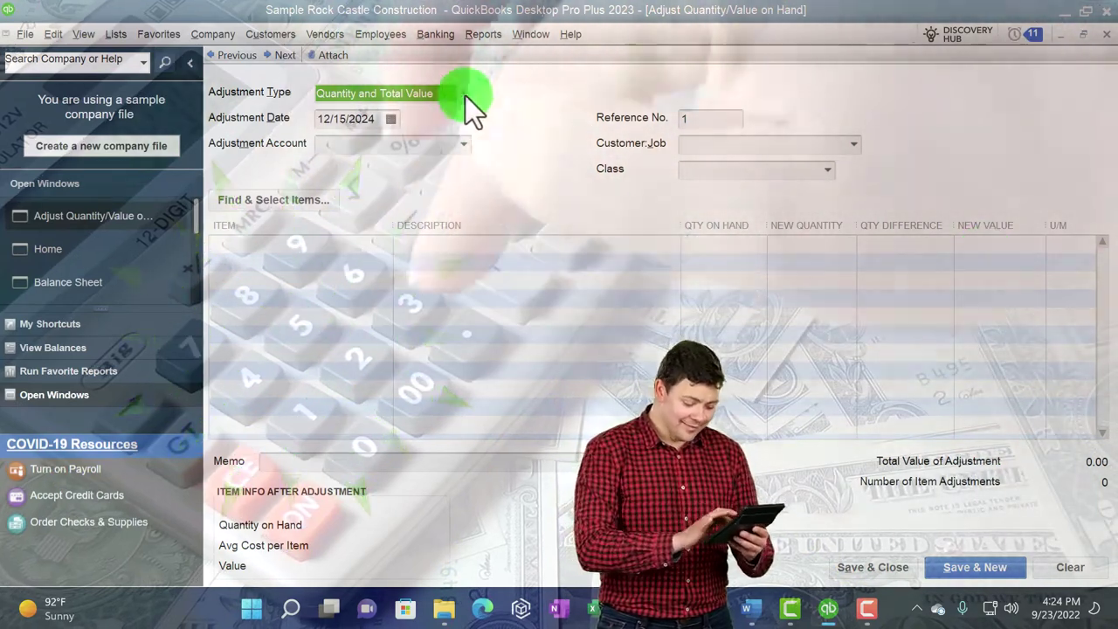
pyautogui.click(465, 95)
pyautogui.click(401, 112)
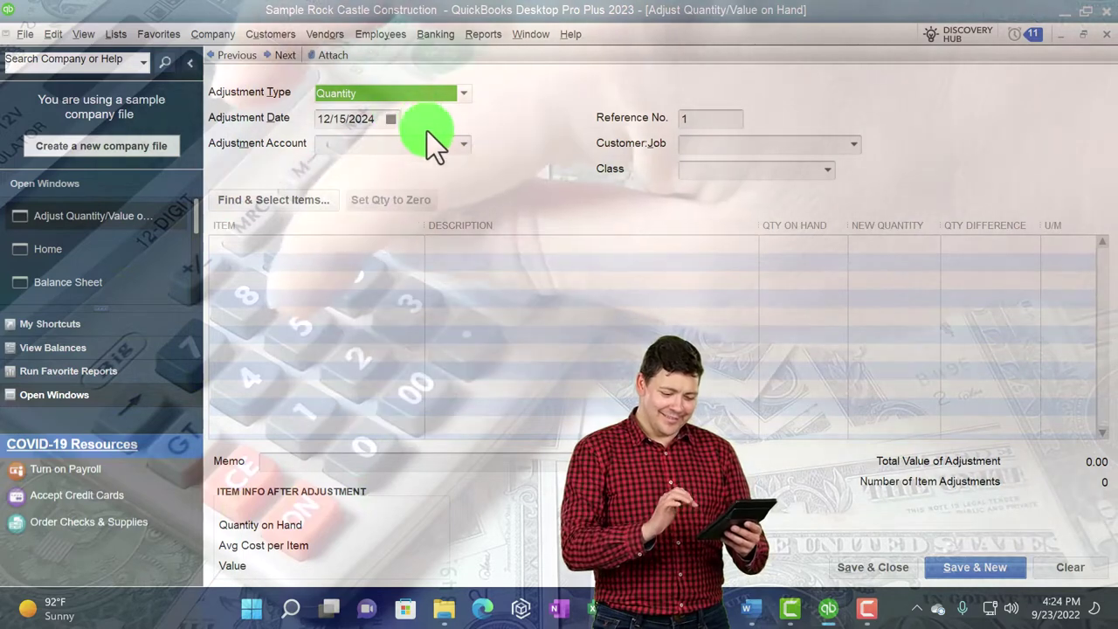
pyautogui.press('Tab')
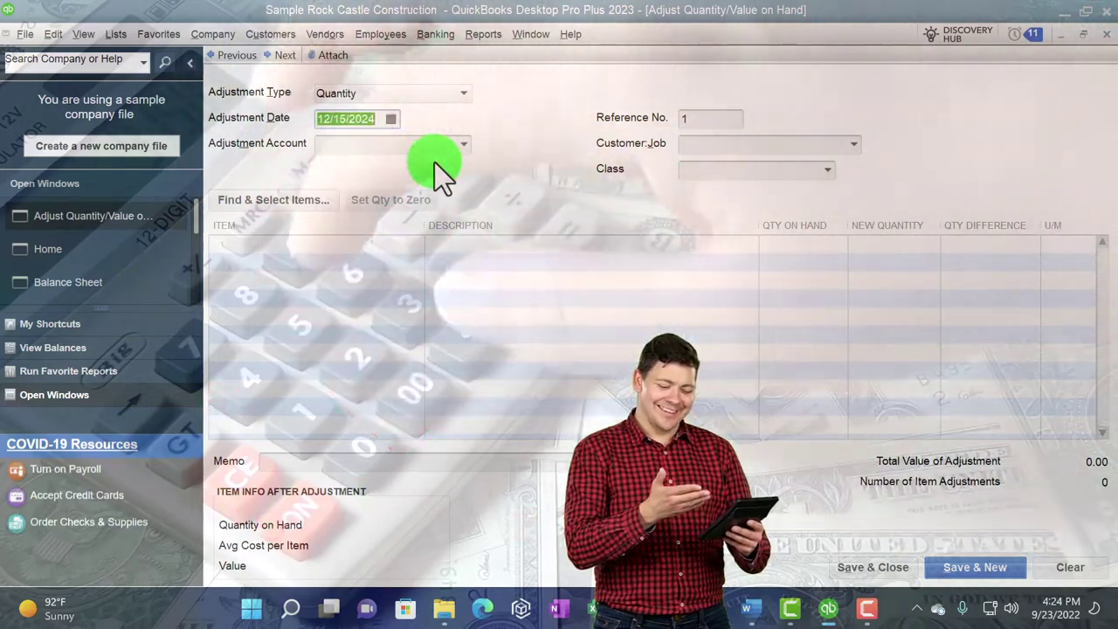
pyautogui.write('12/31/202')
pyautogui.write('4')
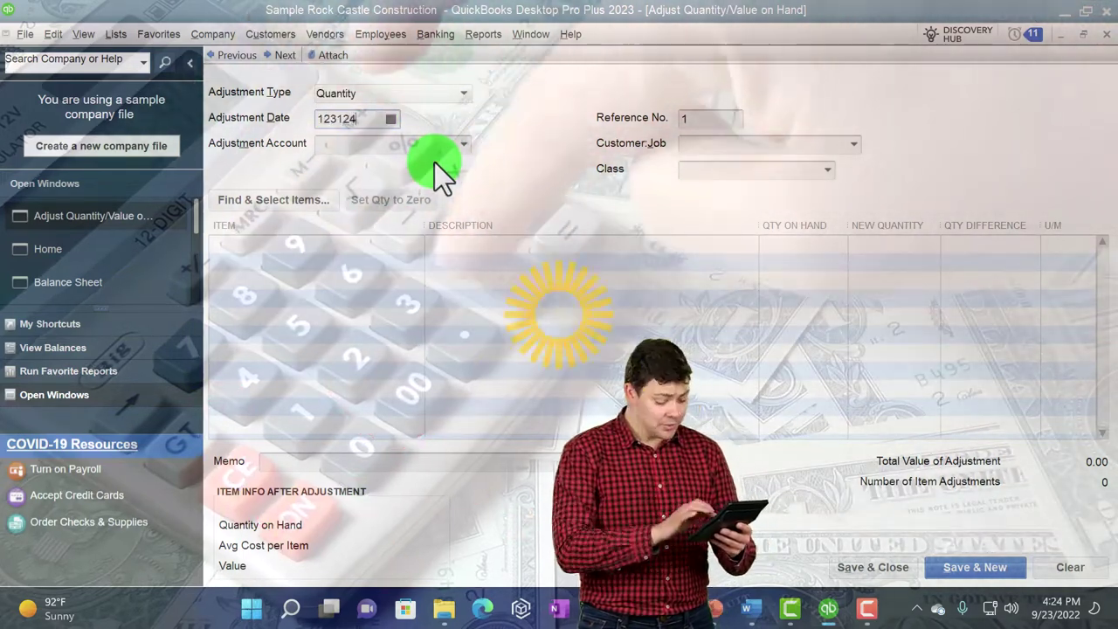
pyautogui.press('Tab')
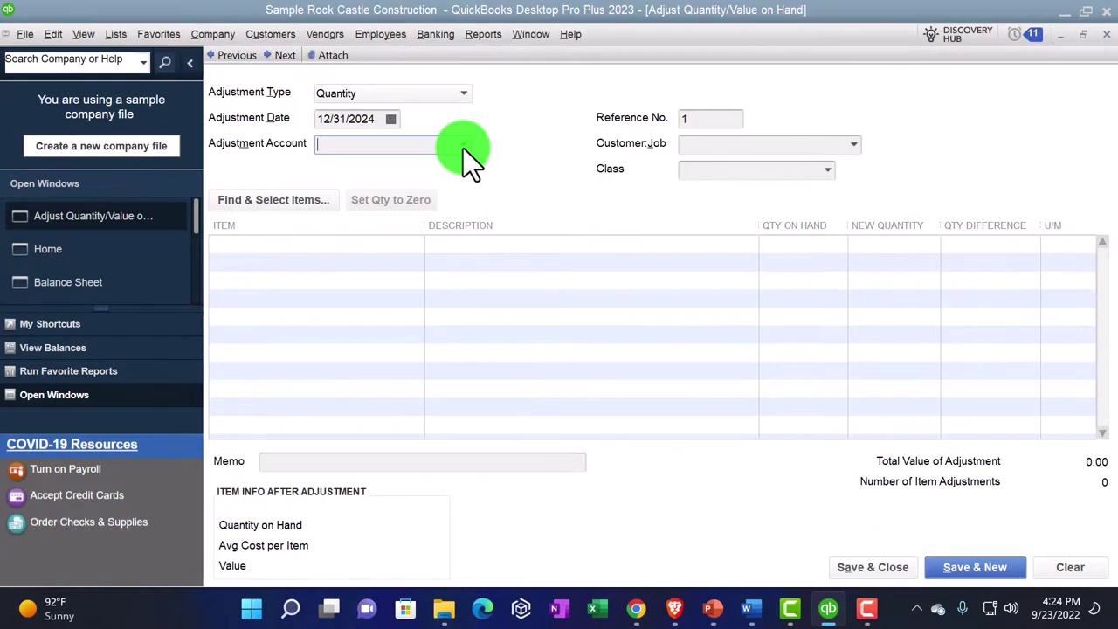
# Step: Charge the adjustment to 50100 · Cost of Goods Sold, leaving Customer:Job blank
pyautogui.click(463, 145)
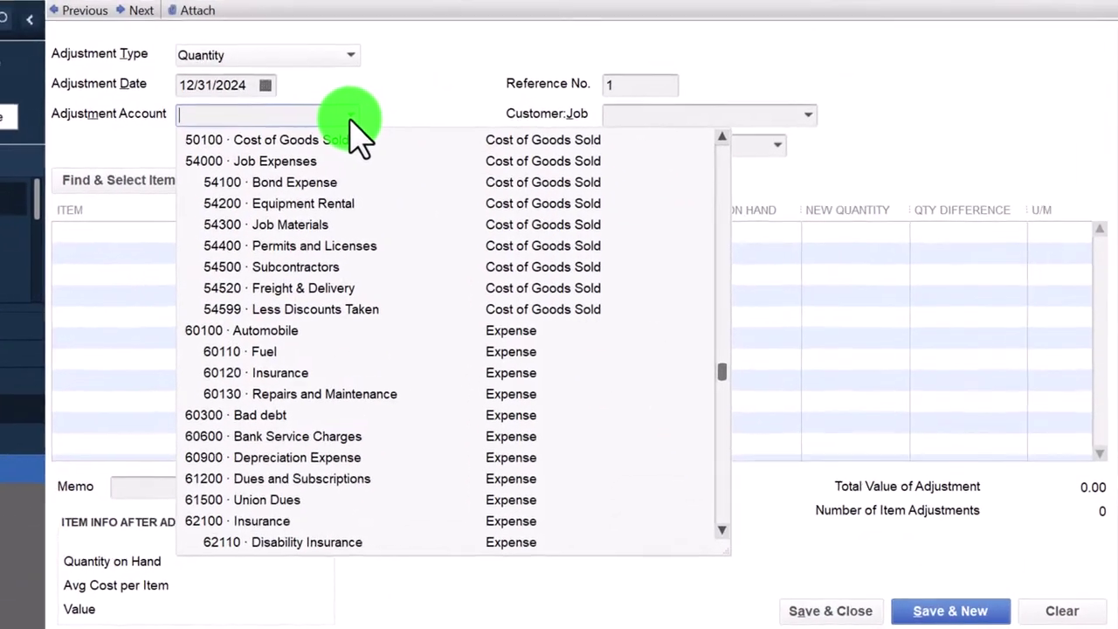
pyautogui.scroll(1, 347, 223)
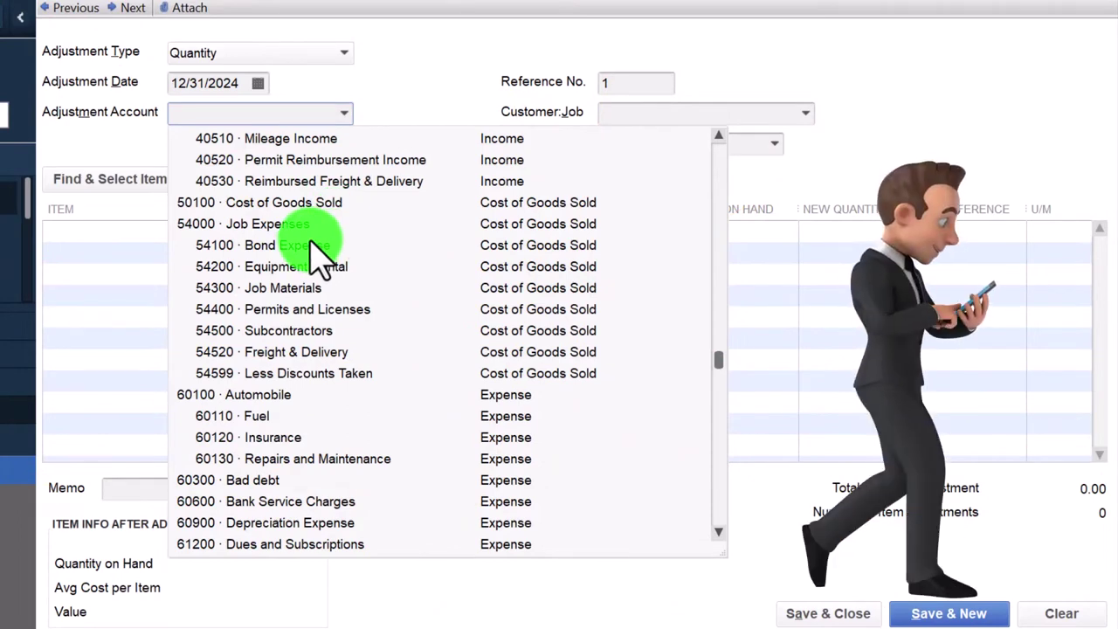
pyautogui.click(271, 205)
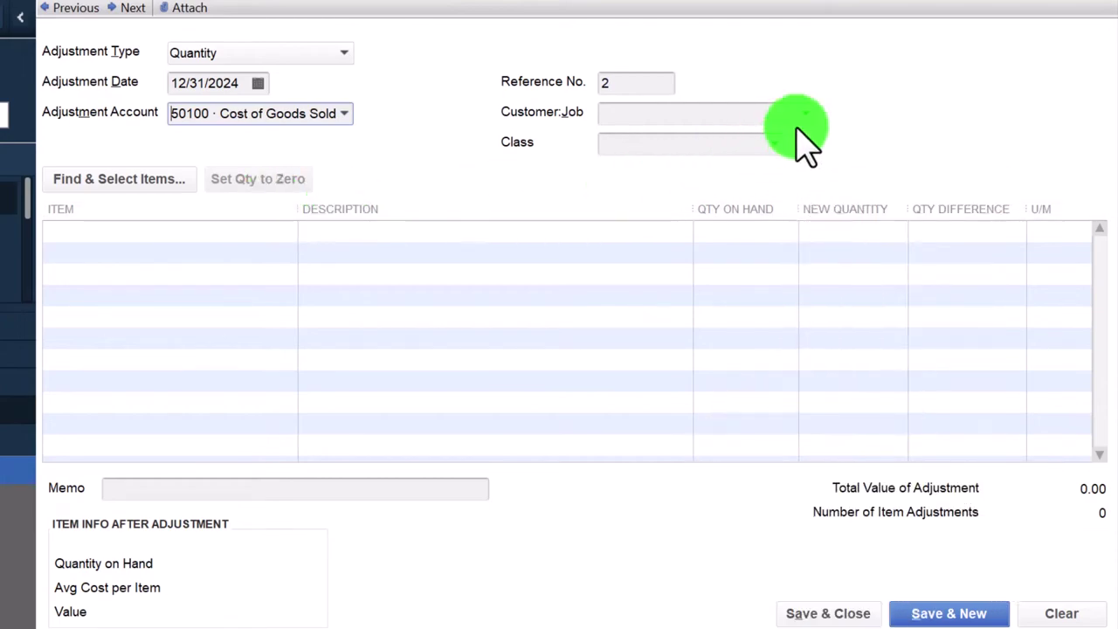
pyautogui.click(805, 114)
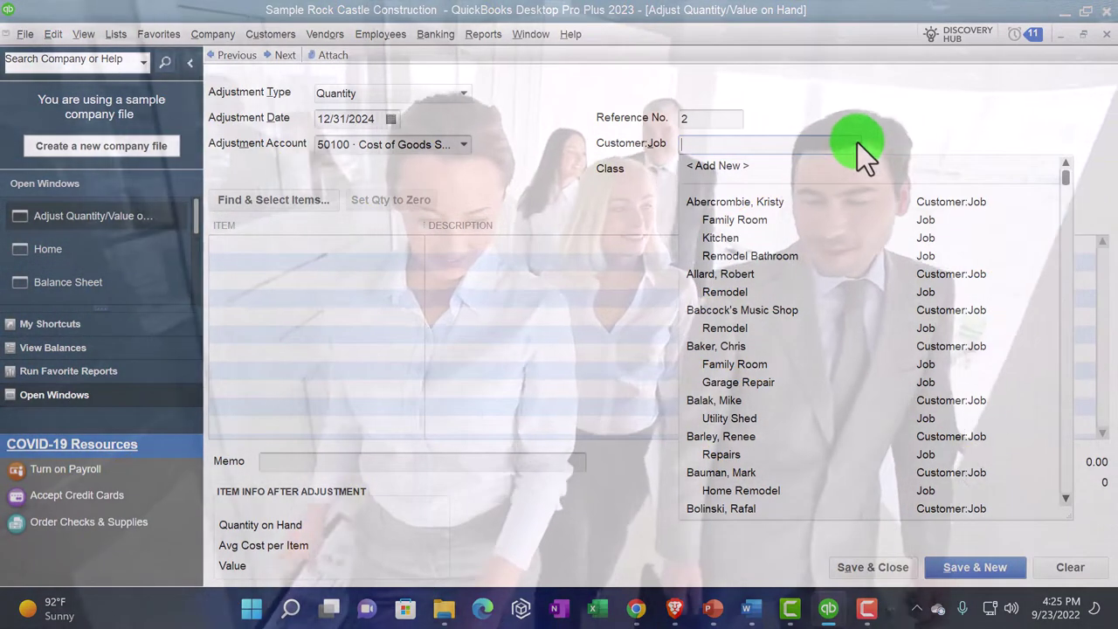
pyautogui.click(908, 138)
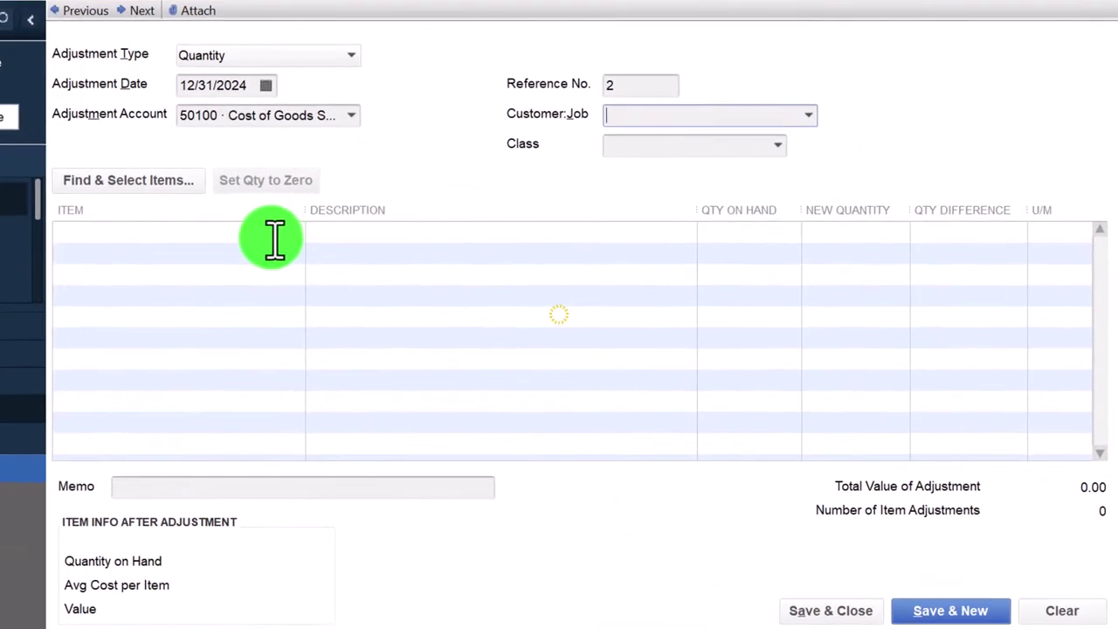
# Step: Add Cabinets:Cabinet Pulls and set its new quantity to 400, a −23 change worth −58.86
pyautogui.click(166, 185)
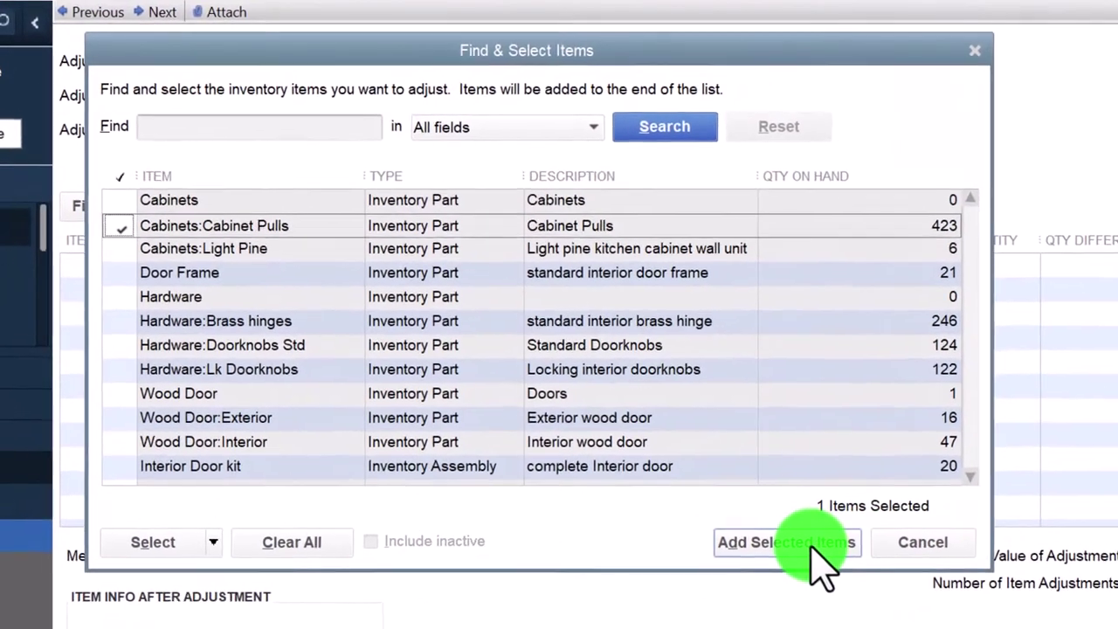
pyautogui.click(717, 477)
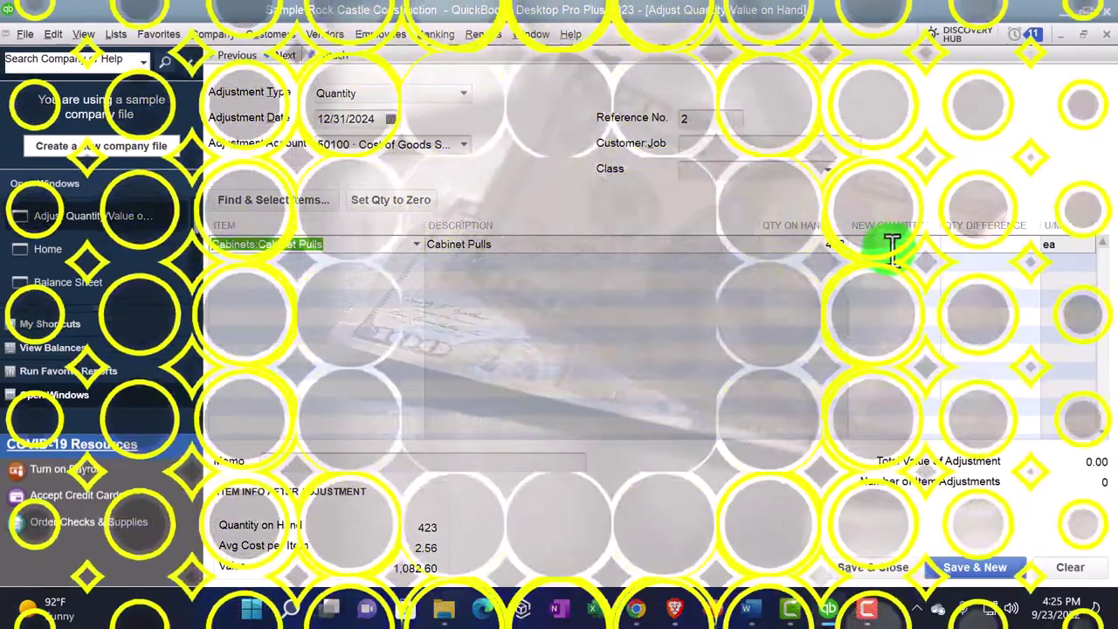
pyautogui.click(891, 244)
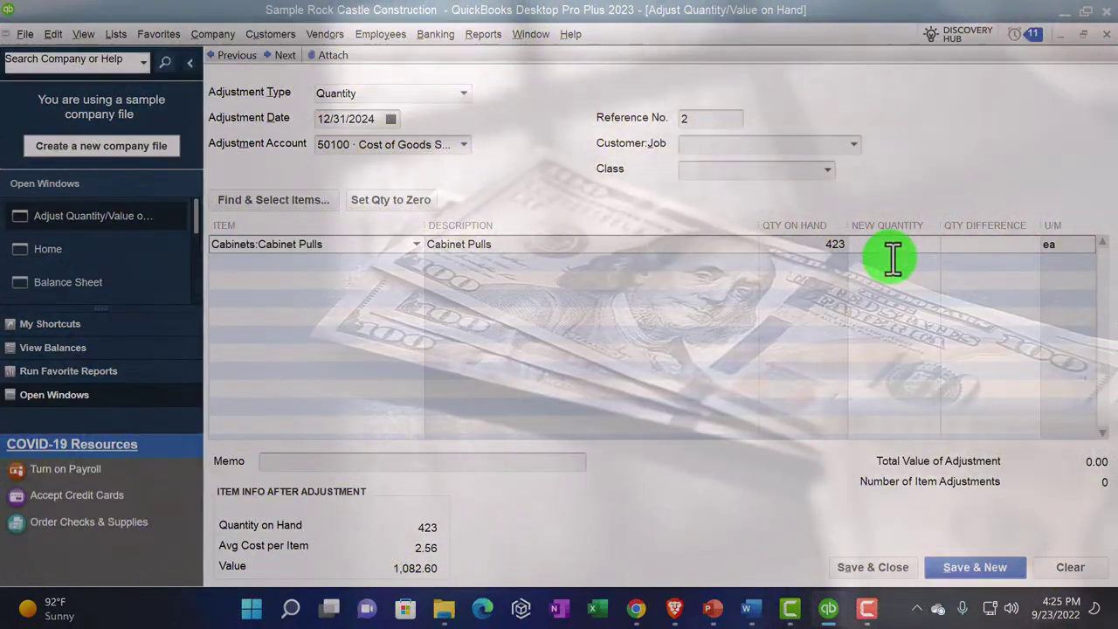
pyautogui.write('400')
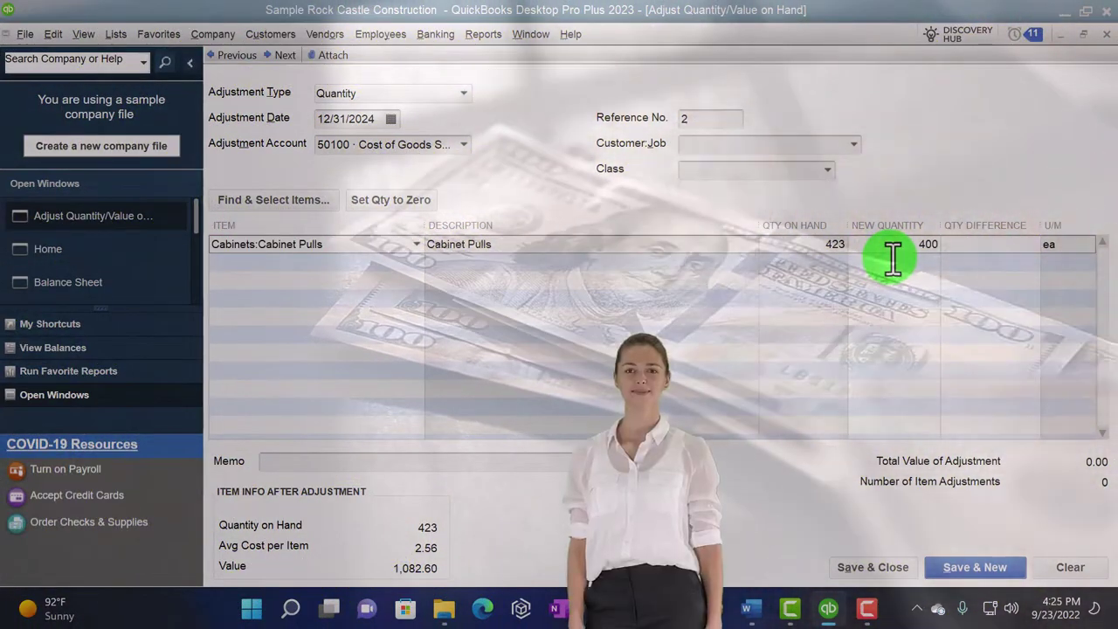
pyautogui.press('Tab')
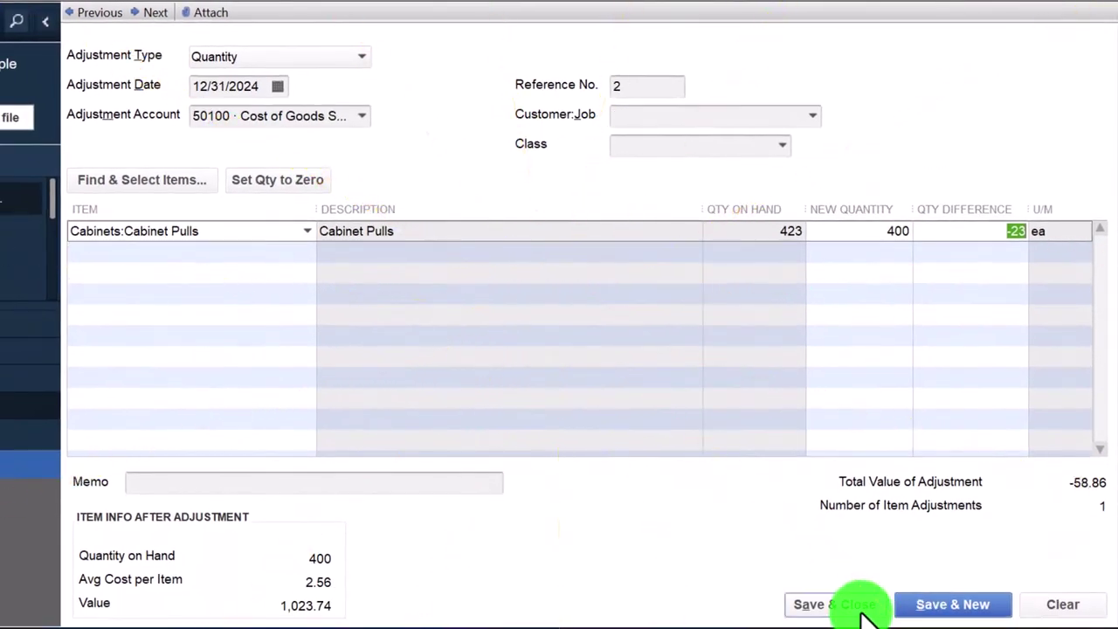
# Step: Save the adjustment, then trace Inventory Asset (now 30,624.52) to the −58.86 Cabinet Pulls entry
pyautogui.click(861, 610)
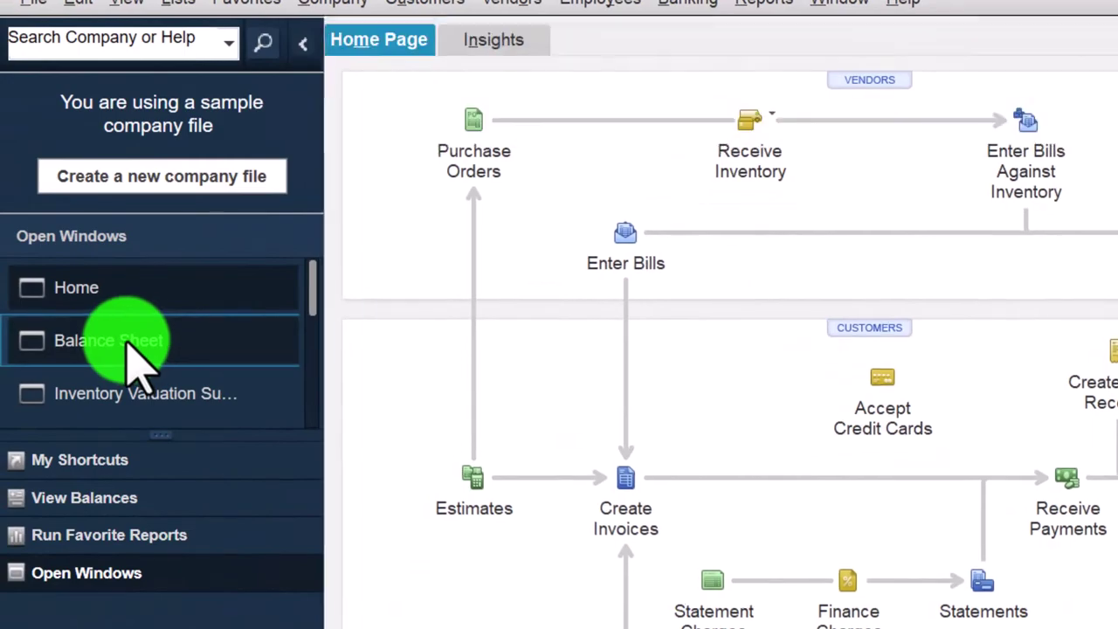
pyautogui.click(131, 345)
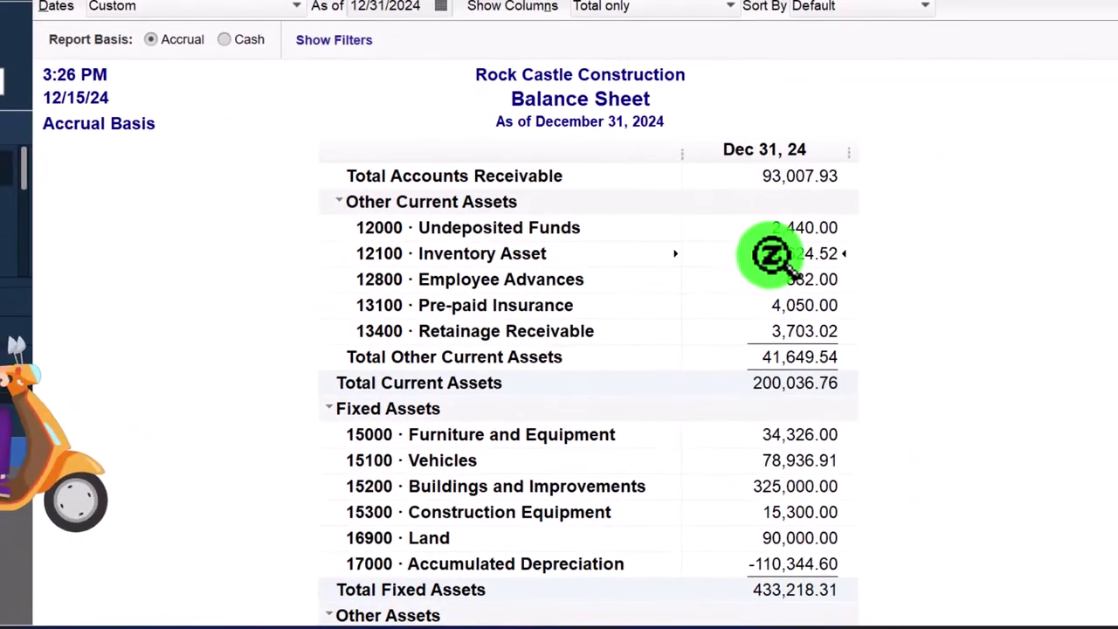
pyautogui.doubleClick(772, 256)
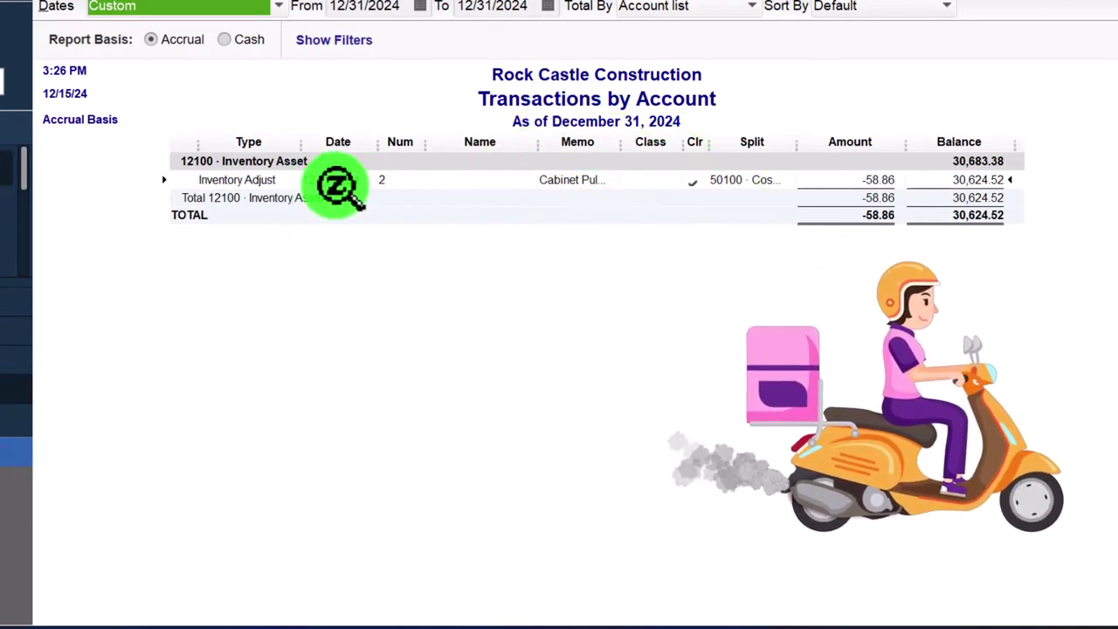
pyautogui.doubleClick(858, 179)
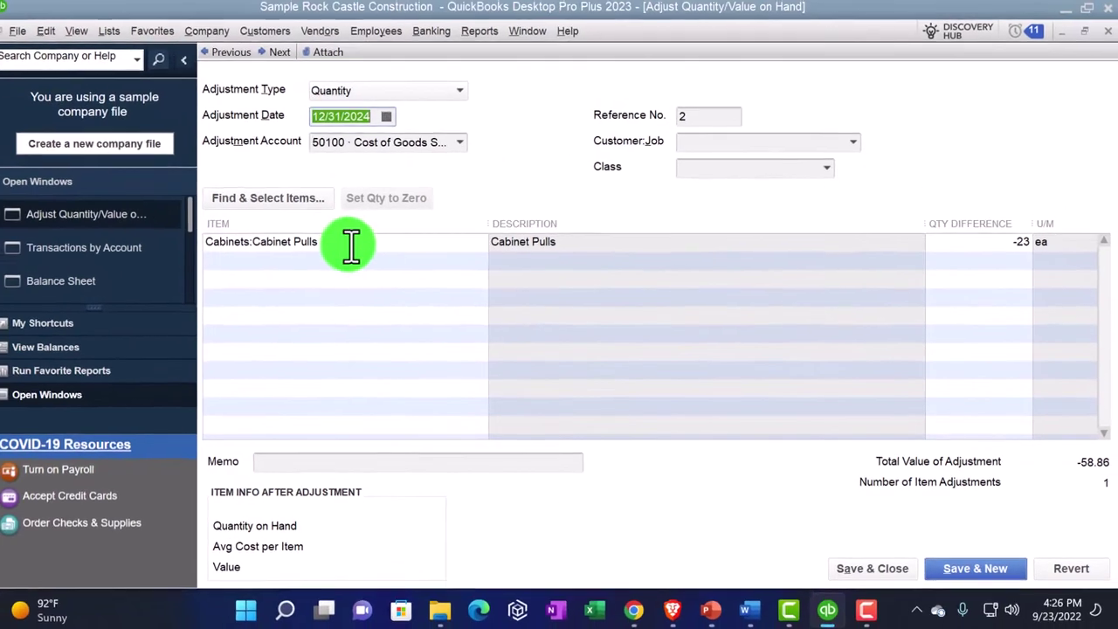
pyautogui.click(1104, 37)
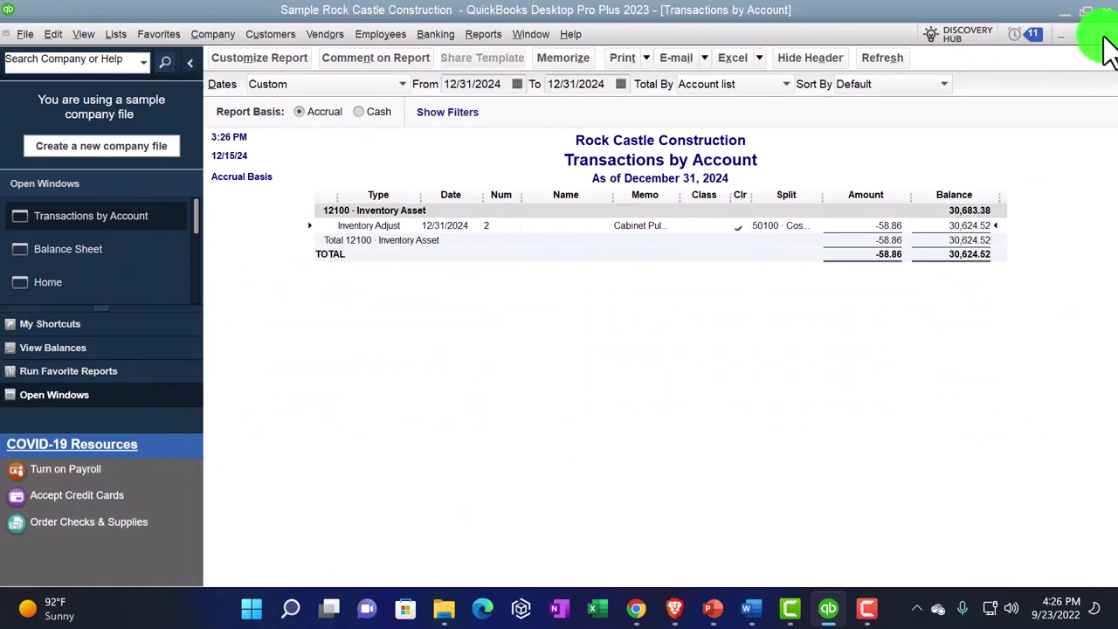
# Step: Drill from Profit & Loss Cost of Goods Sold into the 12/05/2024 Wood Door:Exterior −2 adjustment
pyautogui.click(1105, 37)
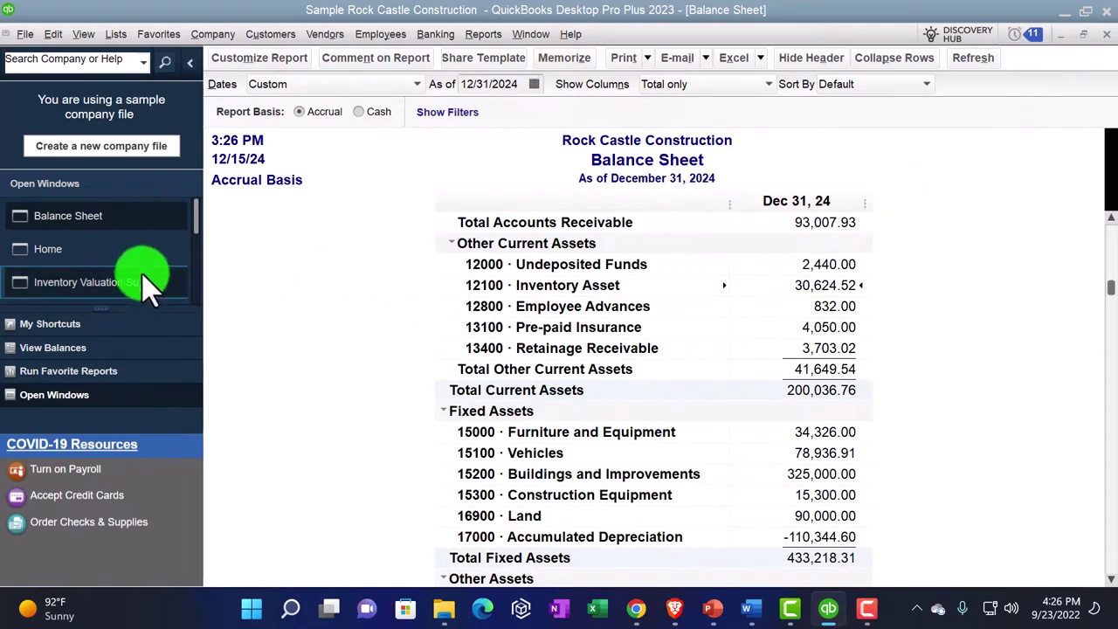
pyautogui.scroll(-1, 144, 281)
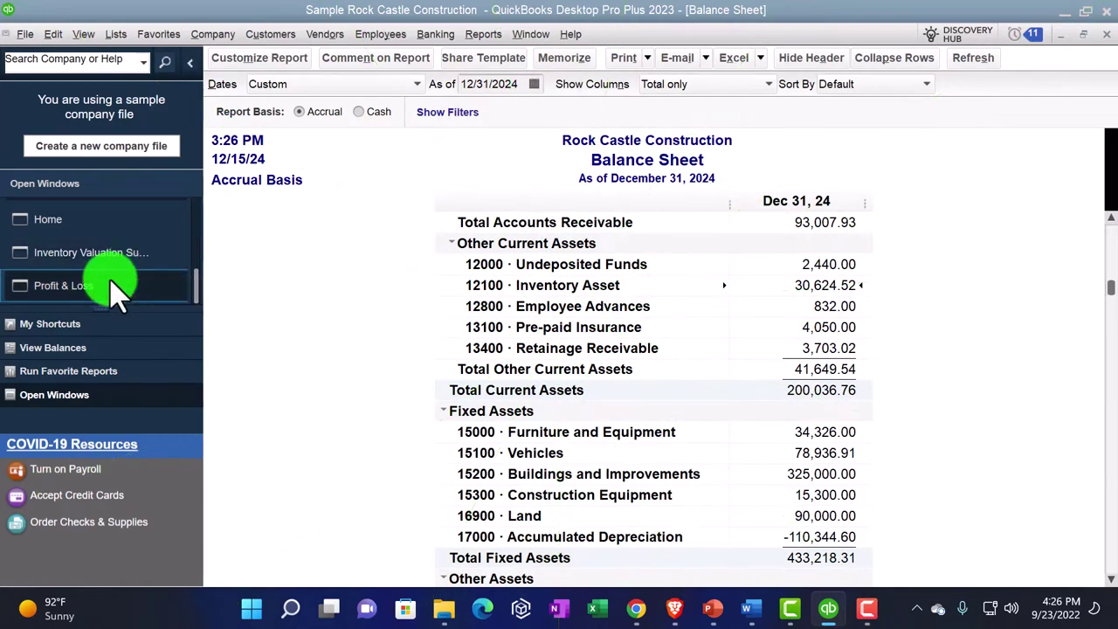
pyautogui.click(111, 283)
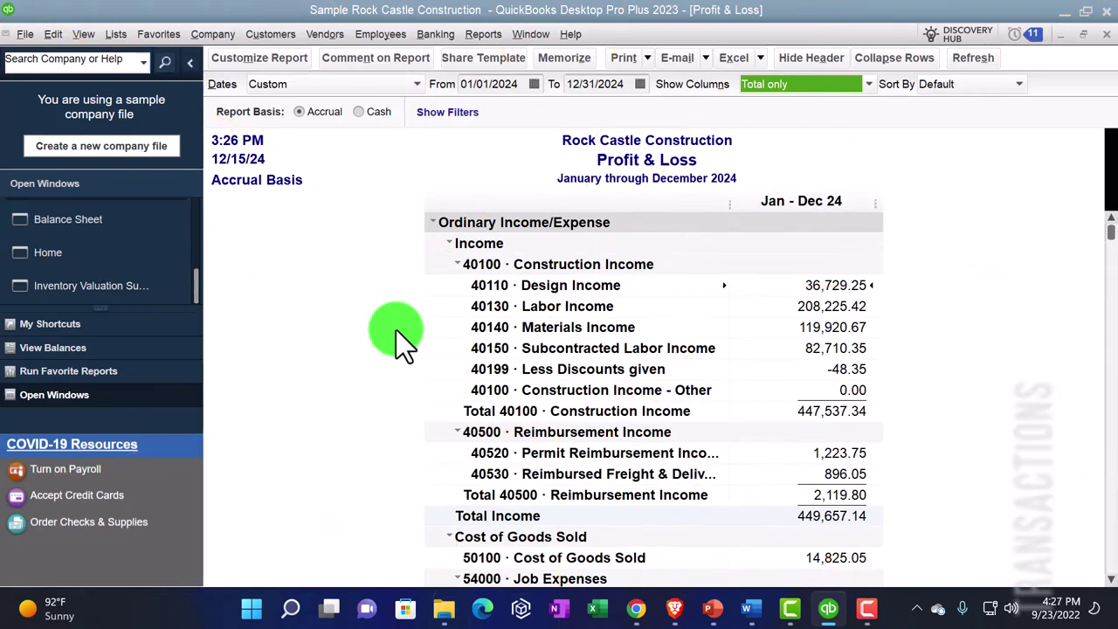
pyautogui.scroll(-1, 396, 330)
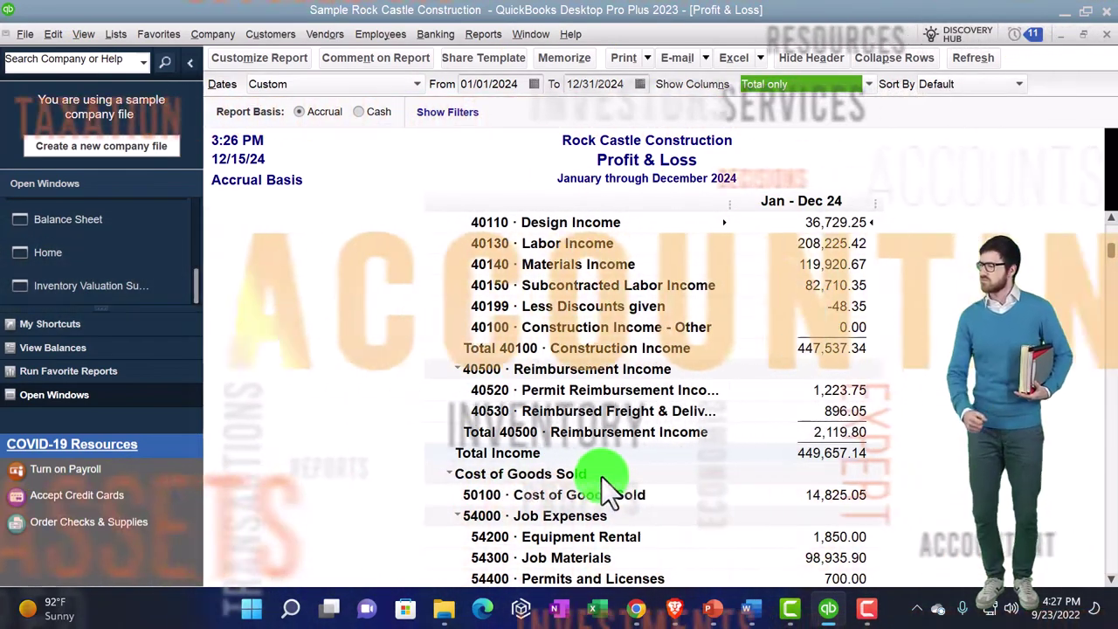
pyautogui.scroll(-1, 681, 494)
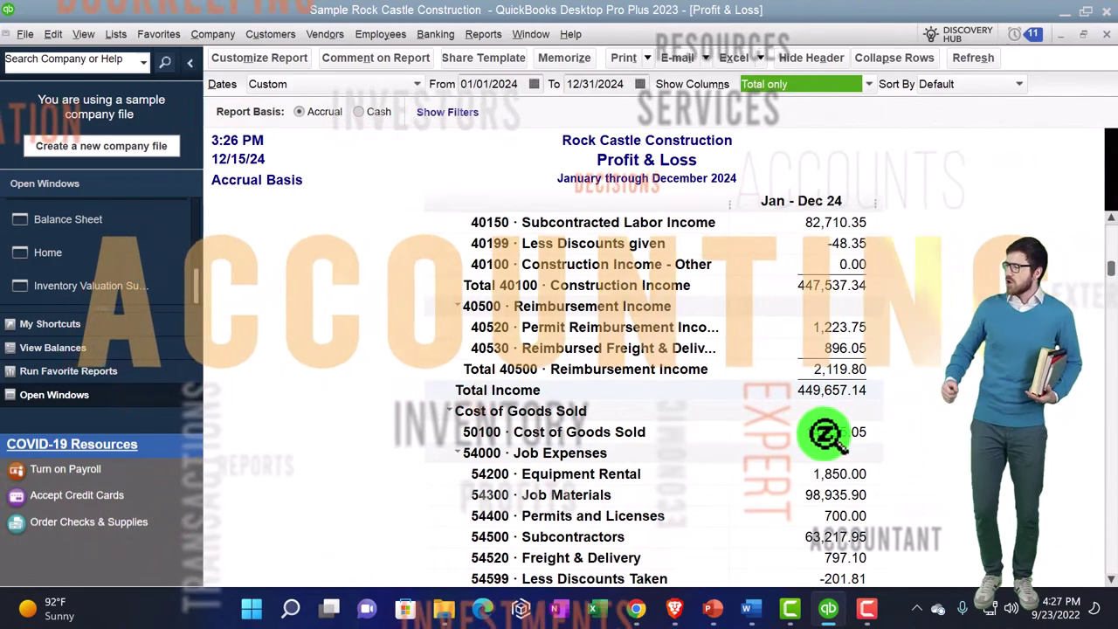
pyautogui.doubleClick(824, 434)
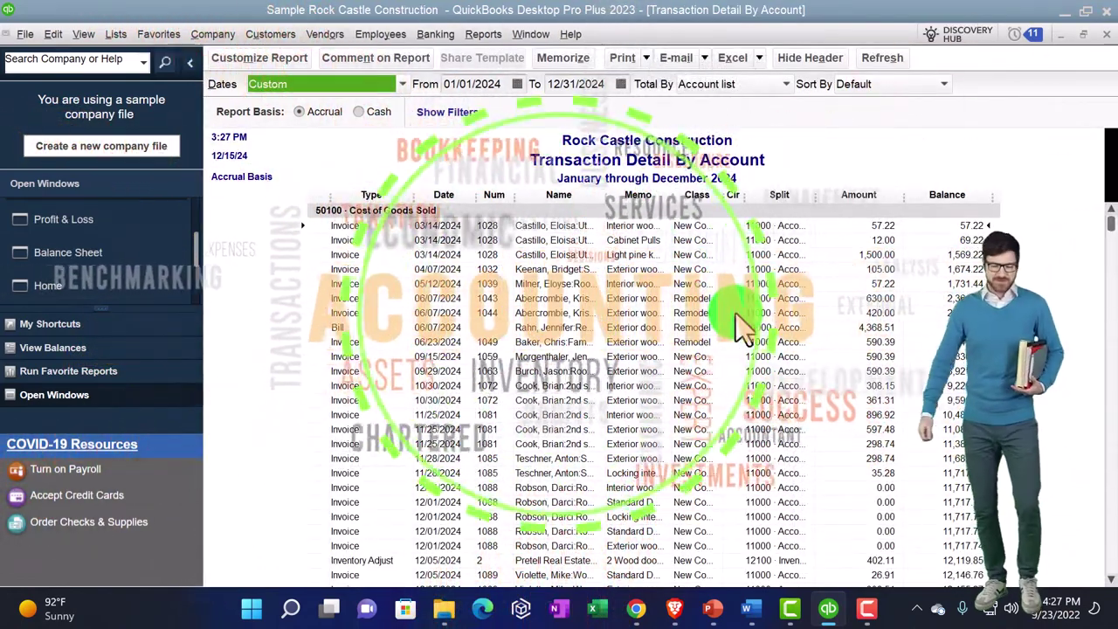
pyautogui.scroll(-5, 738, 328)
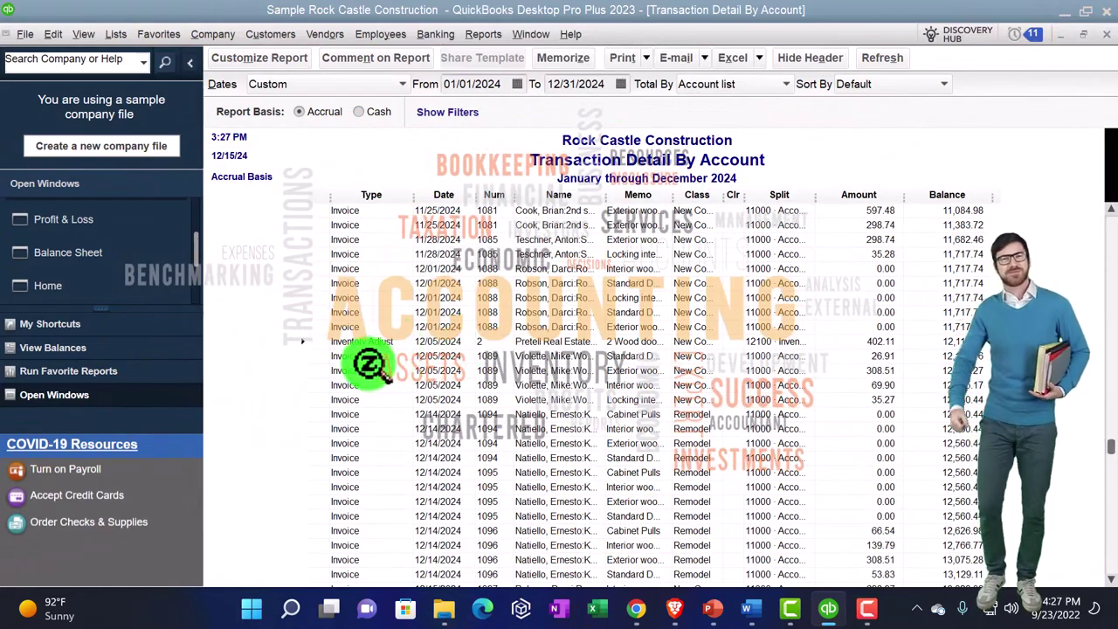
pyautogui.doubleClick(878, 341)
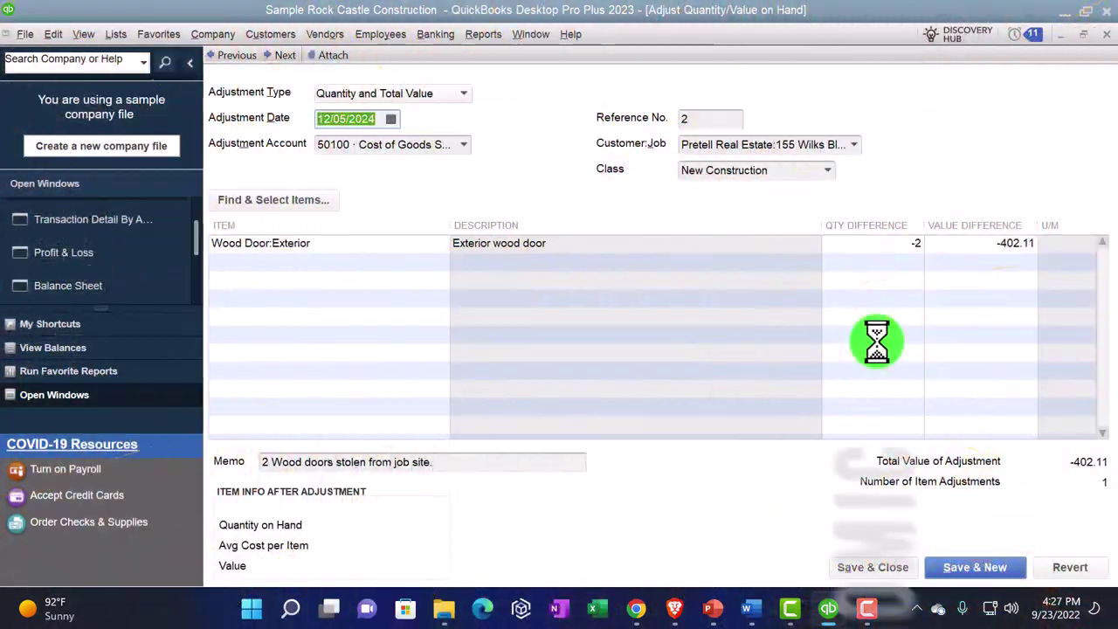
# Step: Close the wood door adjustment and go back to the December 31, 2024 Balance Sheet
pyautogui.click(1106, 35)
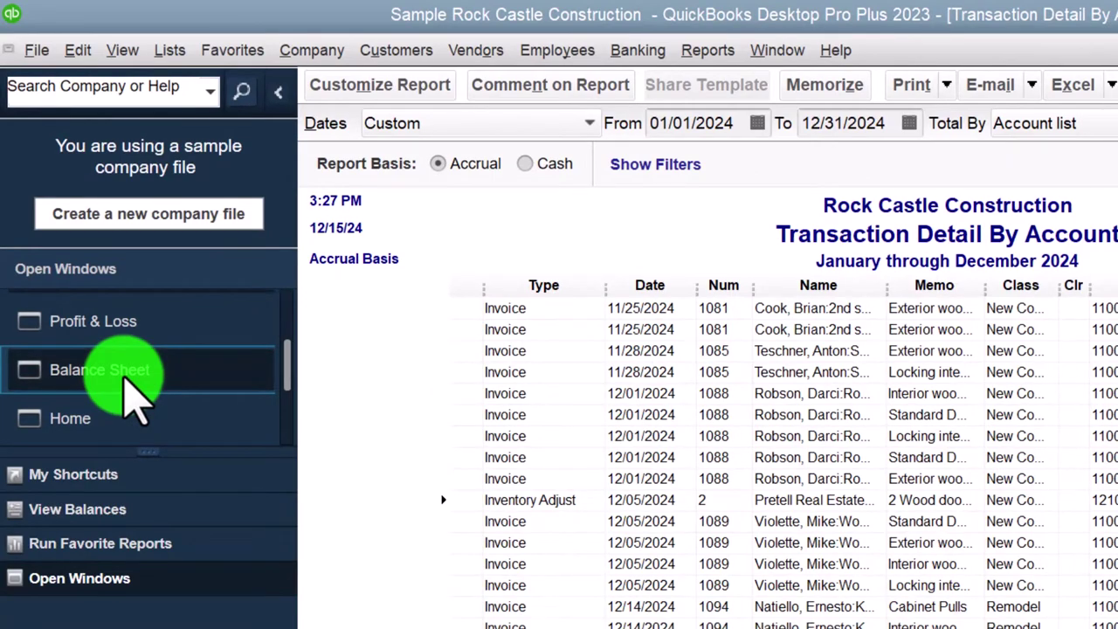
pyautogui.click(125, 389)
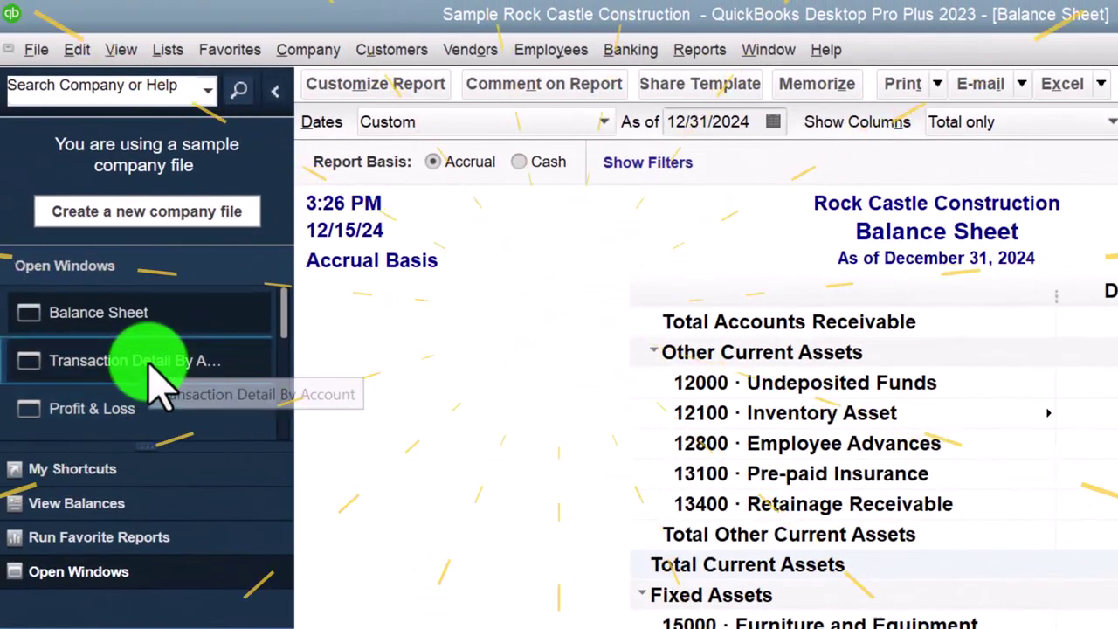
pyautogui.scroll(-2, 153, 377)
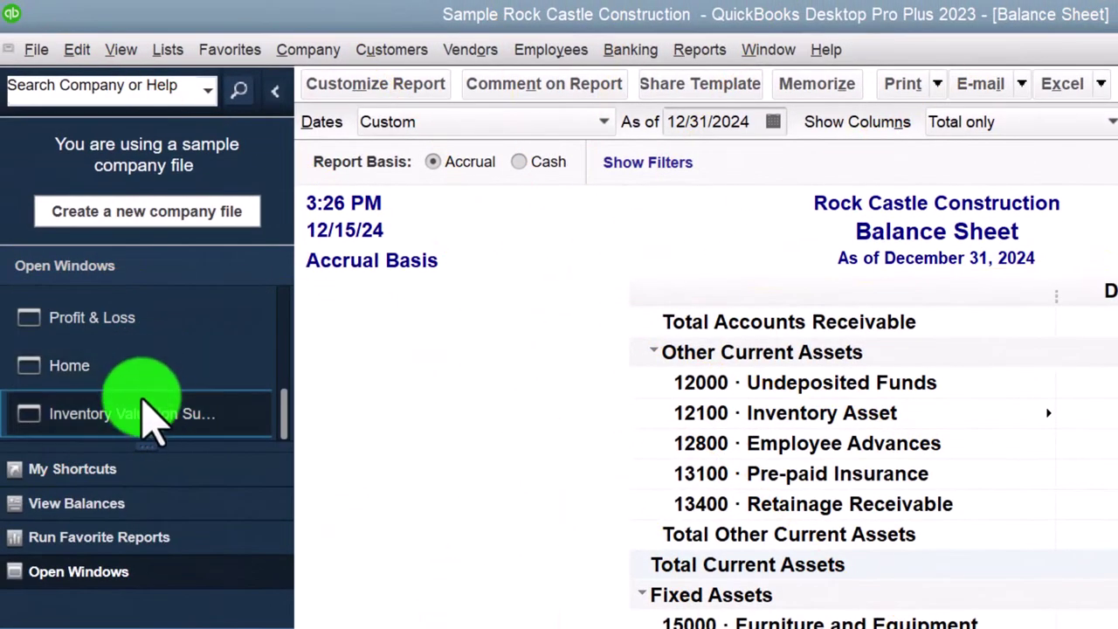
# Step: Leave the Inventory Valuation Summary report for the Home Page, where Inventory Asset shows 30,624.52
pyautogui.click(144, 412)
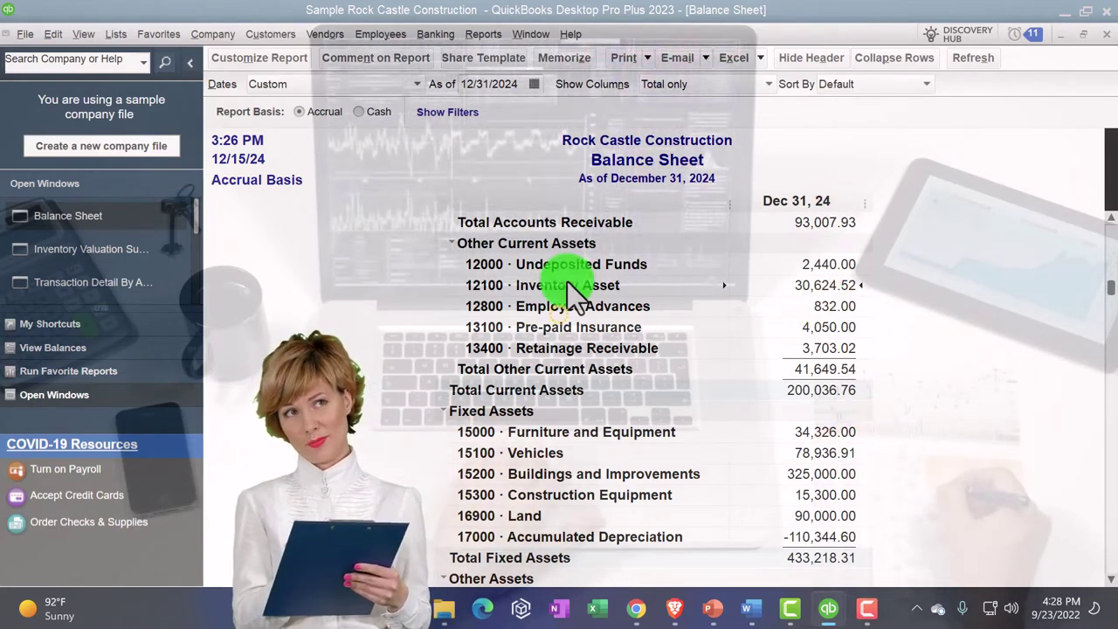
pyautogui.scroll(-2, 155, 253)
pyautogui.click(67, 289)
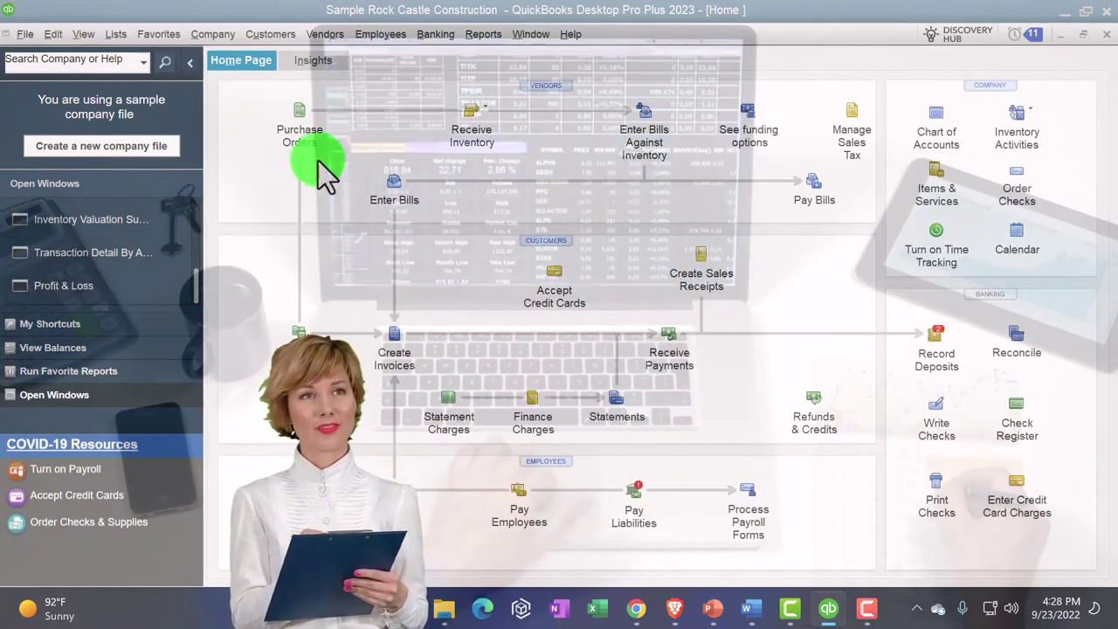
pyautogui.click(482, 131)
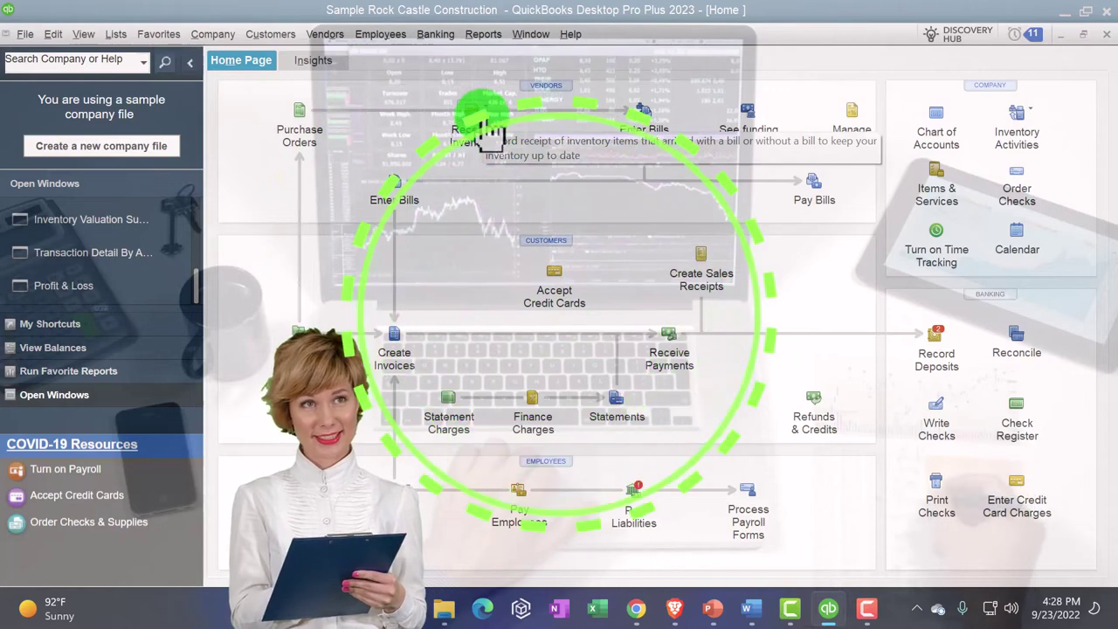